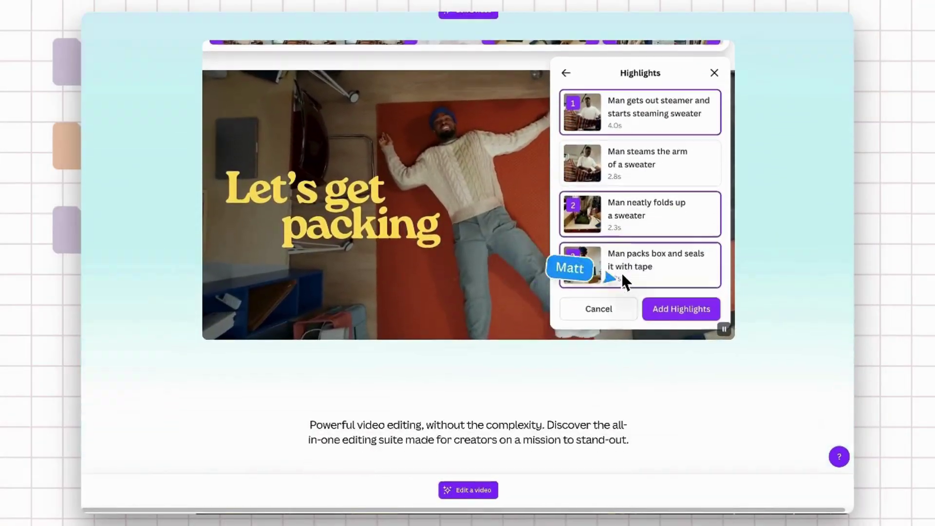
Scroll down the Canva video editor landing page to the home page's Explore templates.
{"action": "scroll", "coordinate": [622, 274], "scroll_direction": "down", "scroll_amount": 2}
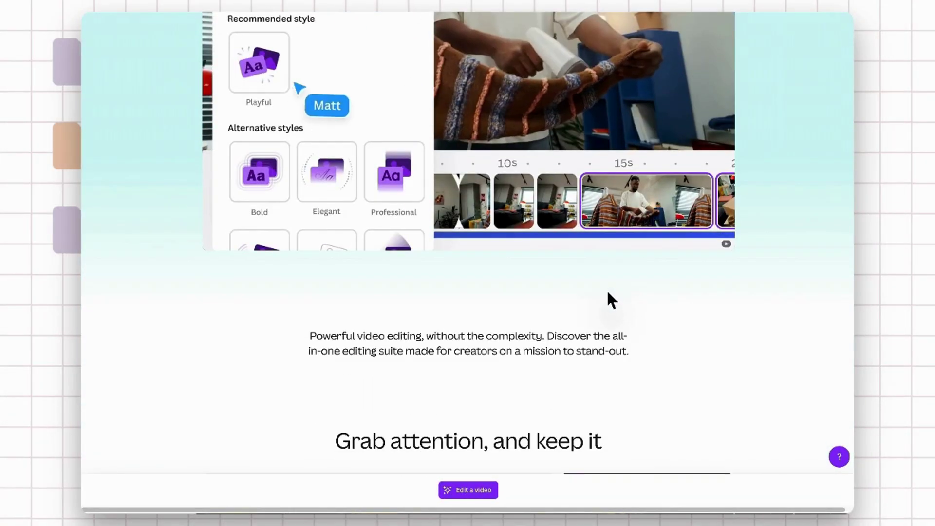
{"action": "scroll", "coordinate": [602, 300], "scroll_direction": "down", "scroll_amount": 1}
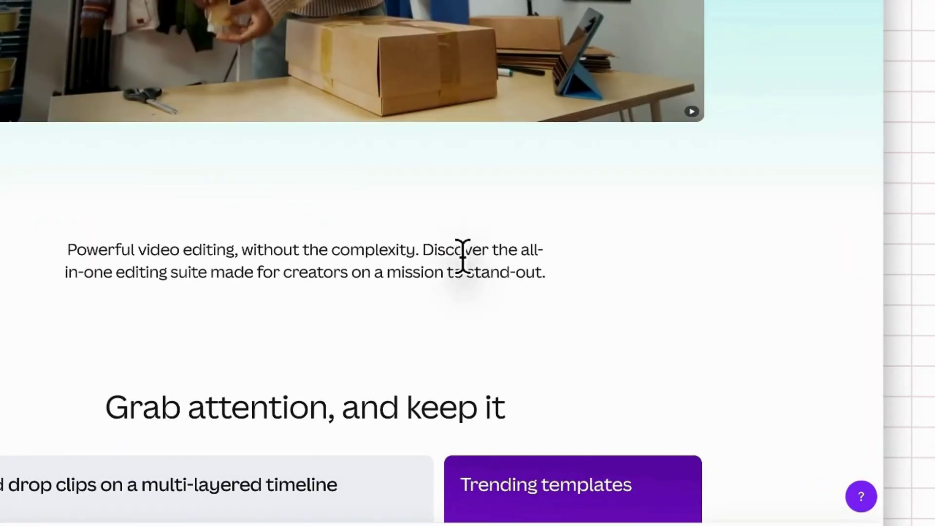
{"action": "scroll", "coordinate": [467, 270], "scroll_direction": "down", "scroll_amount": 4}
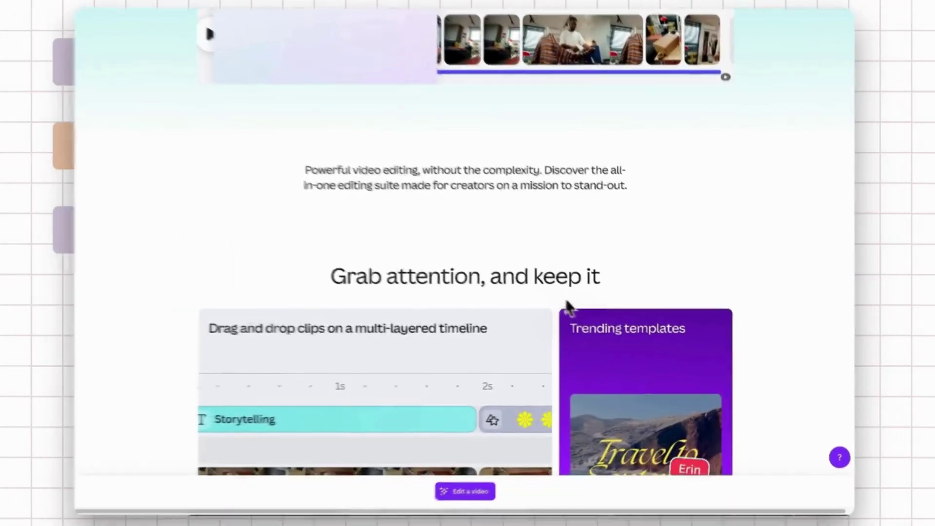
{"action": "scroll", "coordinate": [476, 279], "scroll_direction": "down", "scroll_amount": 1}
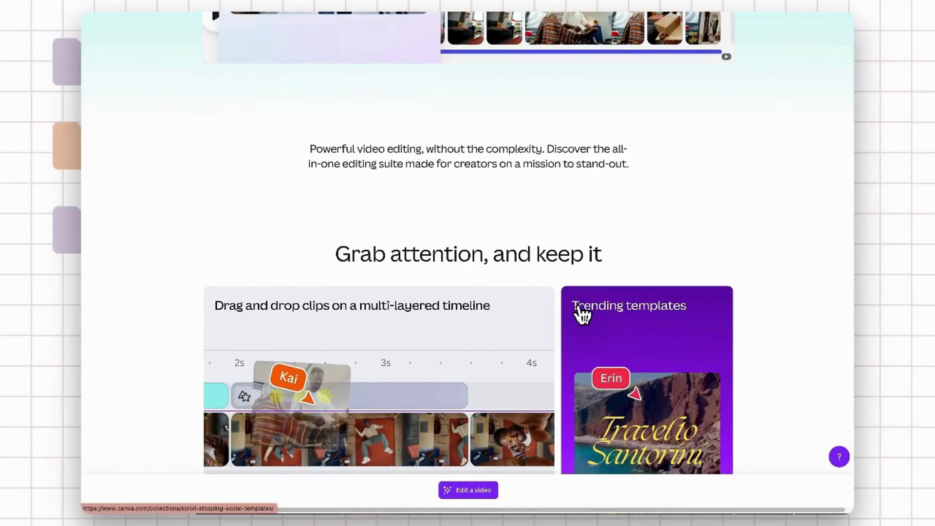
{"action": "scroll", "coordinate": [582, 314], "scroll_direction": "down", "scroll_amount": 5}
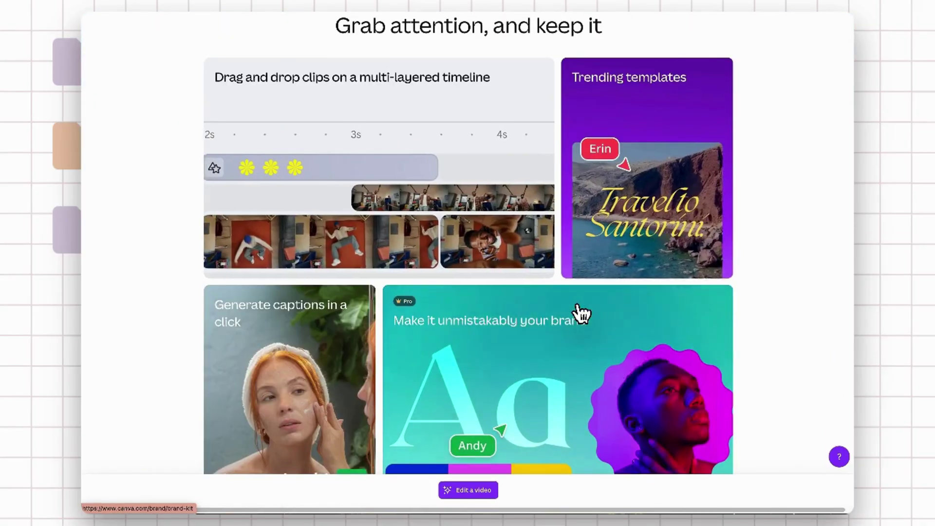
{"action": "scroll", "coordinate": [580, 314], "scroll_direction": "down", "scroll_amount": 3}
{"action": "scroll", "coordinate": [580, 316], "scroll_direction": "down", "scroll_amount": 1}
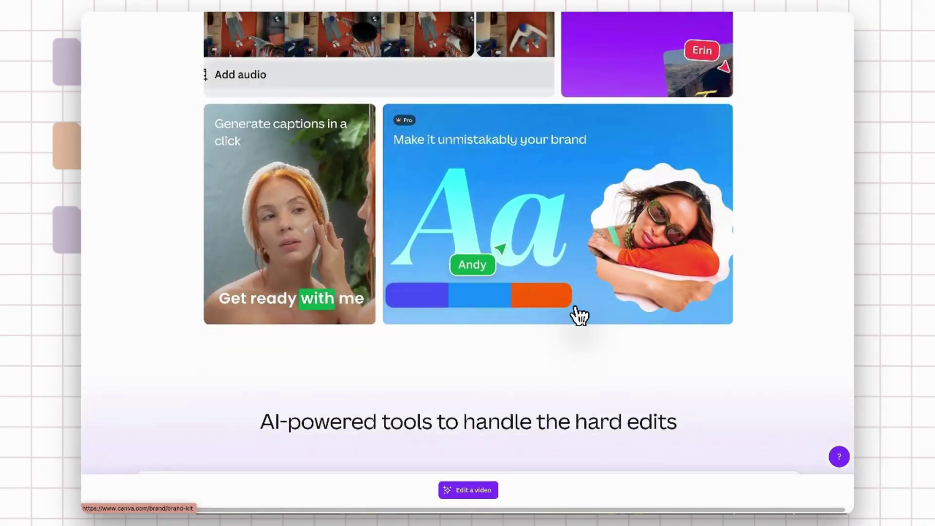
{"action": "scroll", "coordinate": [580, 315], "scroll_direction": "down", "scroll_amount": 2}
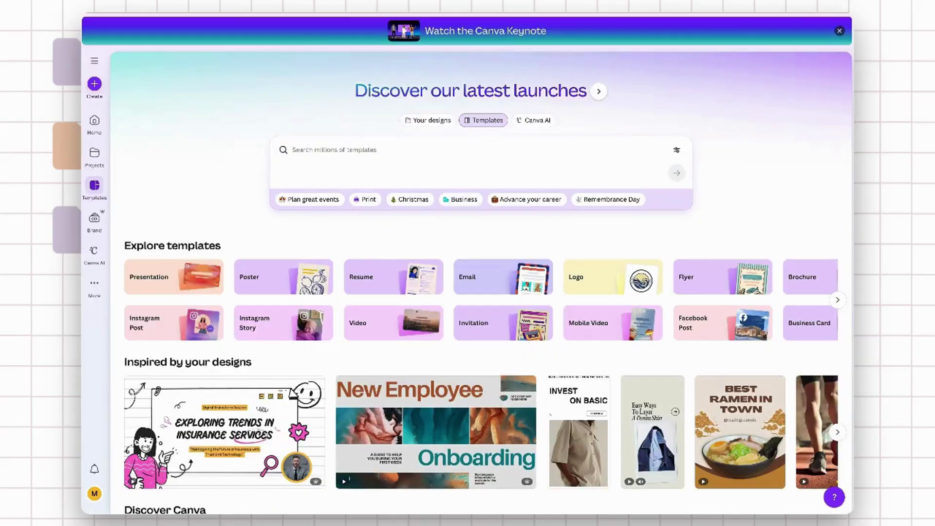
Show the Video template category and scroll to the Unforgettable Memories trip template.
{"action": "scroll", "coordinate": [482, 283], "scroll_direction": "down", "scroll_amount": 1}
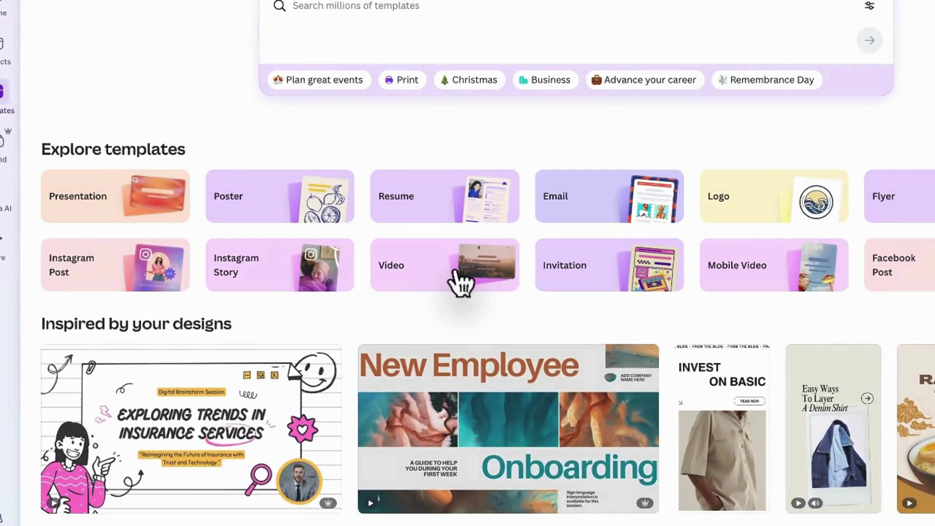
{"action": "left_click", "coordinate": [402, 301]}
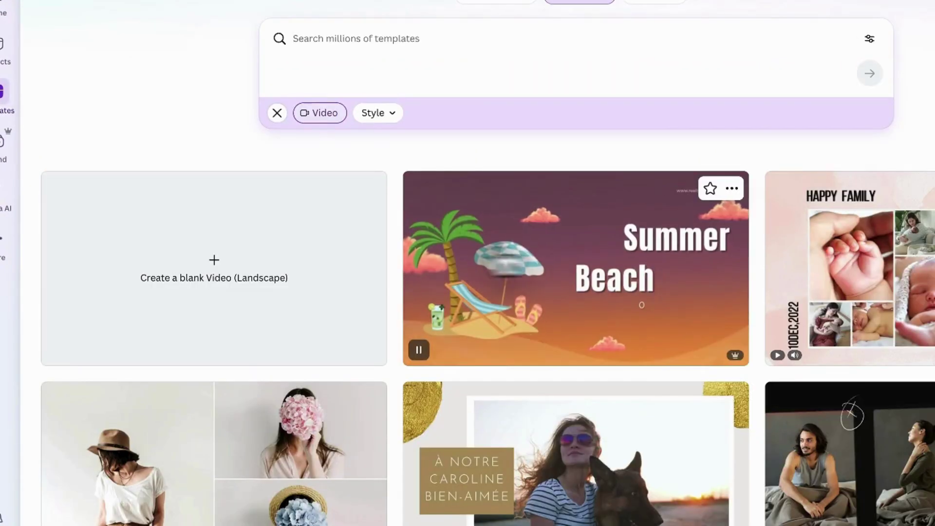
{"action": "scroll", "coordinate": [626, 261], "scroll_direction": "down", "scroll_amount": 4}
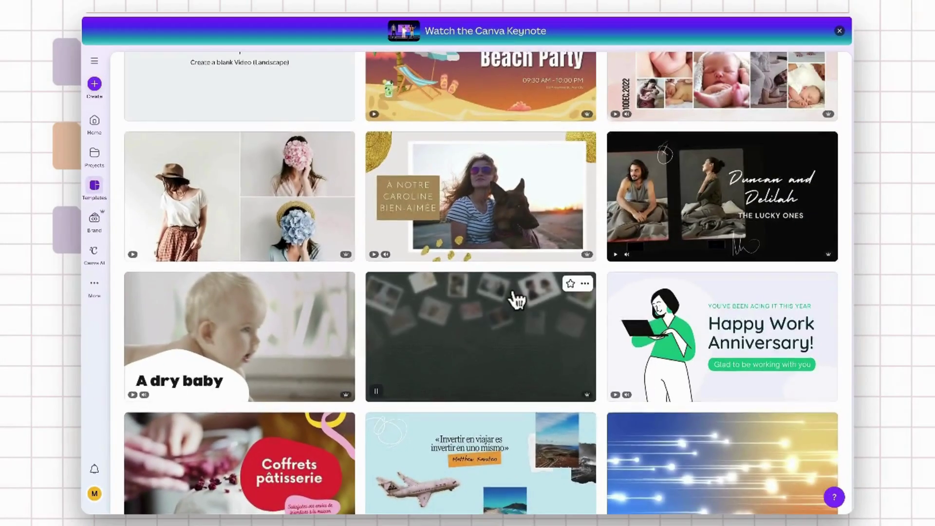
{"action": "scroll", "coordinate": [516, 299], "scroll_direction": "down", "scroll_amount": 3}
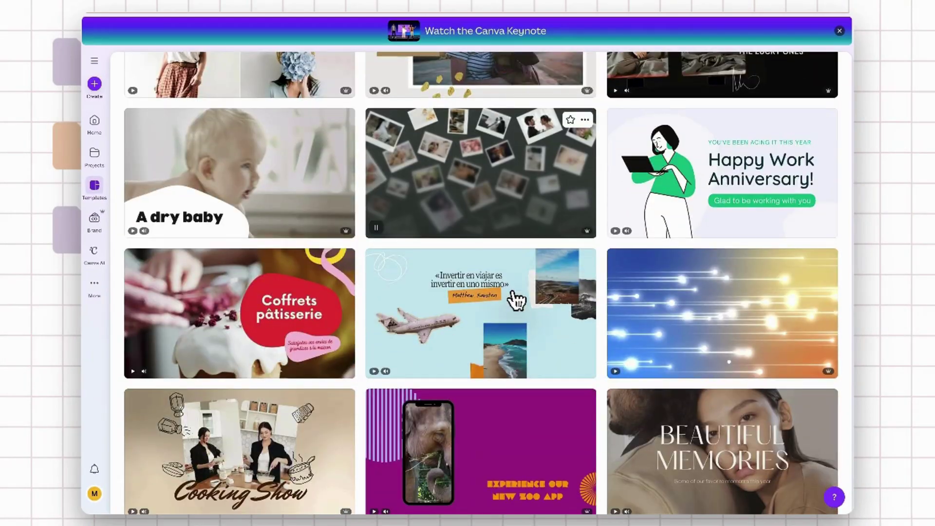
{"action": "scroll", "coordinate": [516, 300], "scroll_direction": "down", "scroll_amount": 2}
{"action": "scroll", "coordinate": [517, 300], "scroll_direction": "down", "scroll_amount": 5}
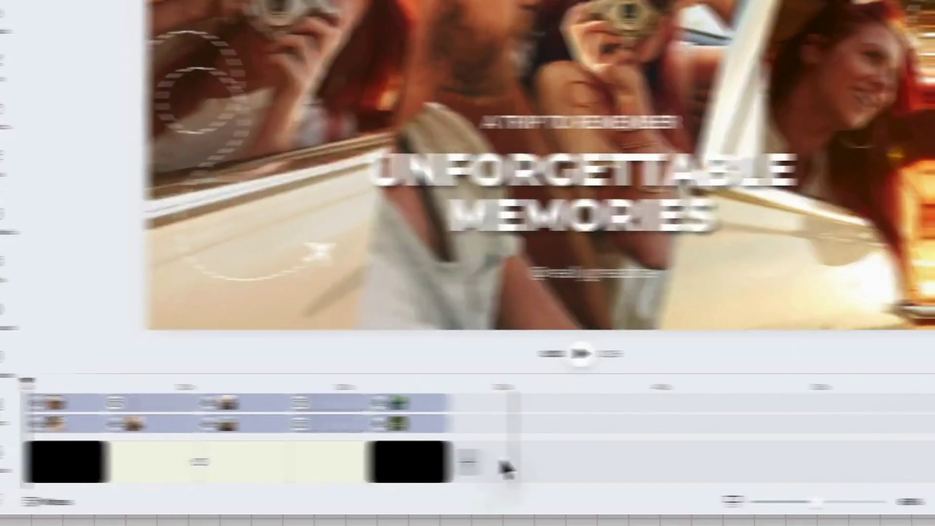
Step through the travel template's page clips and expand the timeline into separate layer rows.
{"action": "left_click", "coordinate": [433, 482]}
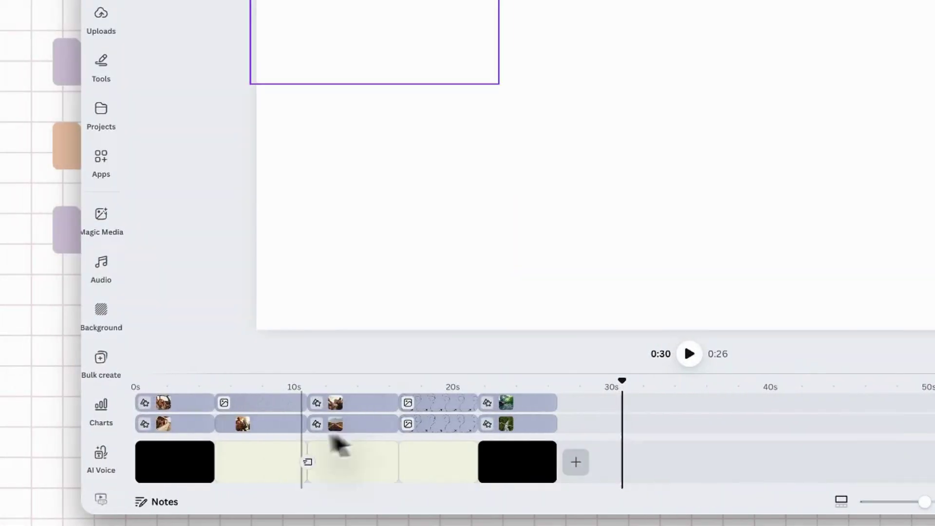
{"action": "left_click", "coordinate": [175, 418]}
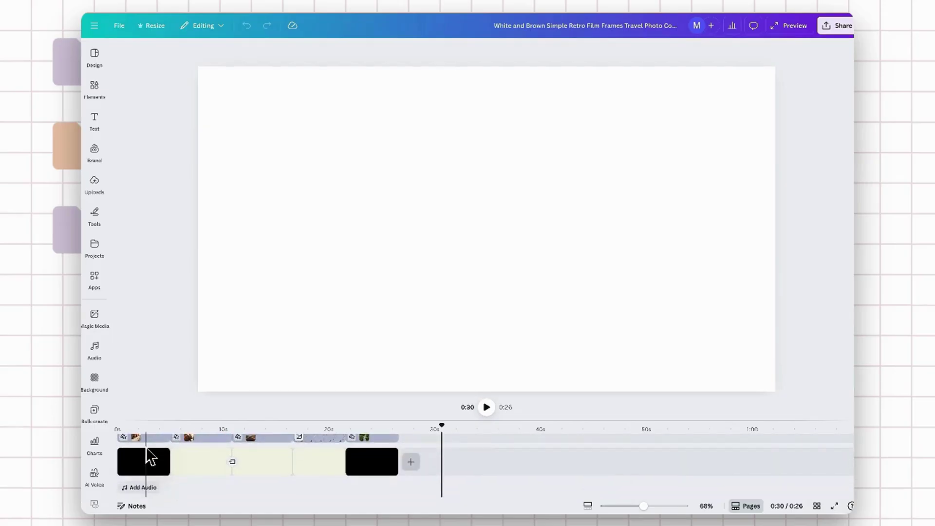
{"action": "left_click", "coordinate": [183, 468]}
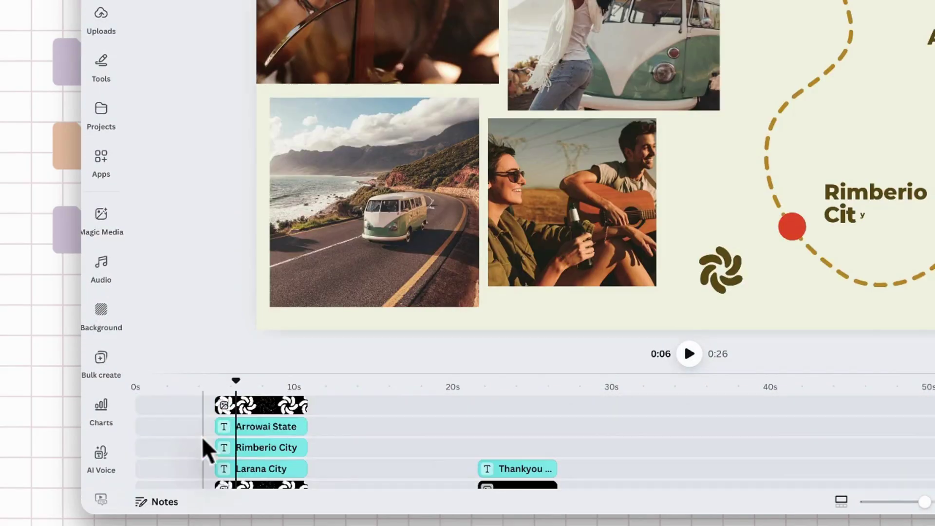
{"action": "left_click", "coordinate": [163, 433]}
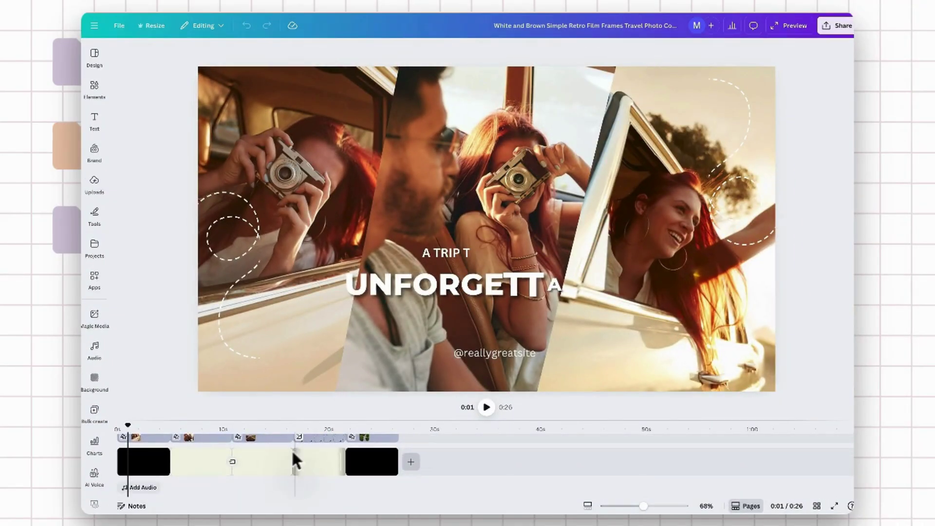
{"action": "left_click", "coordinate": [217, 464]}
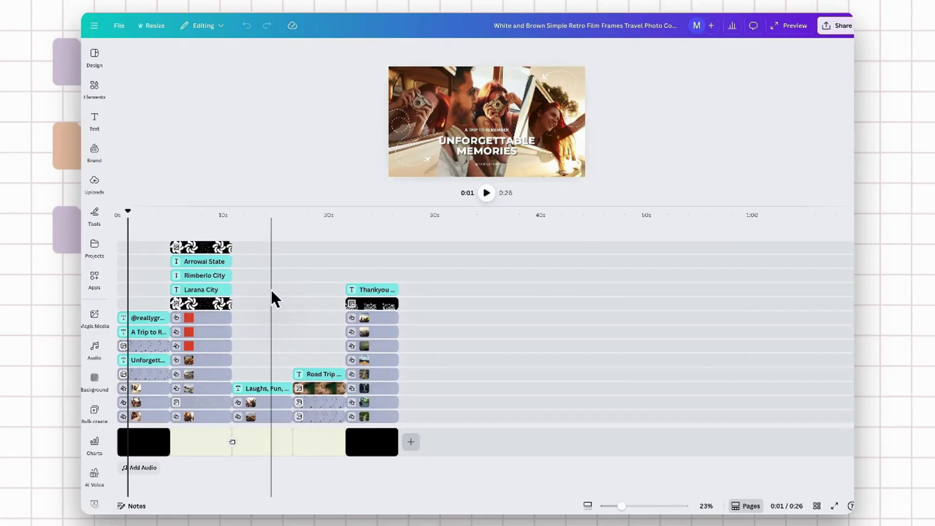
Drag a building photo from Elements onto the first page clip in the timeline.
{"action": "left_click", "coordinate": [95, 89]}
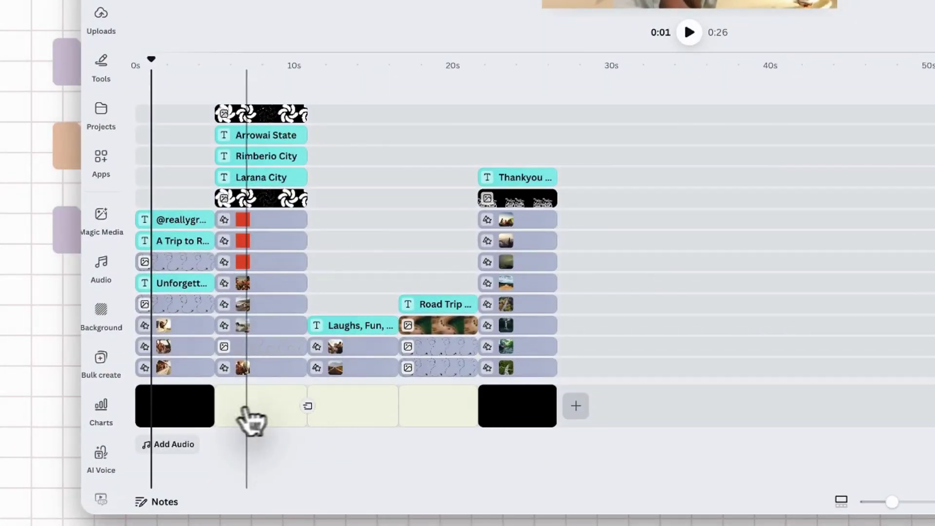
{"action": "left_click_drag", "start_coordinate": [185, 419], "coordinate": [182, 411]}
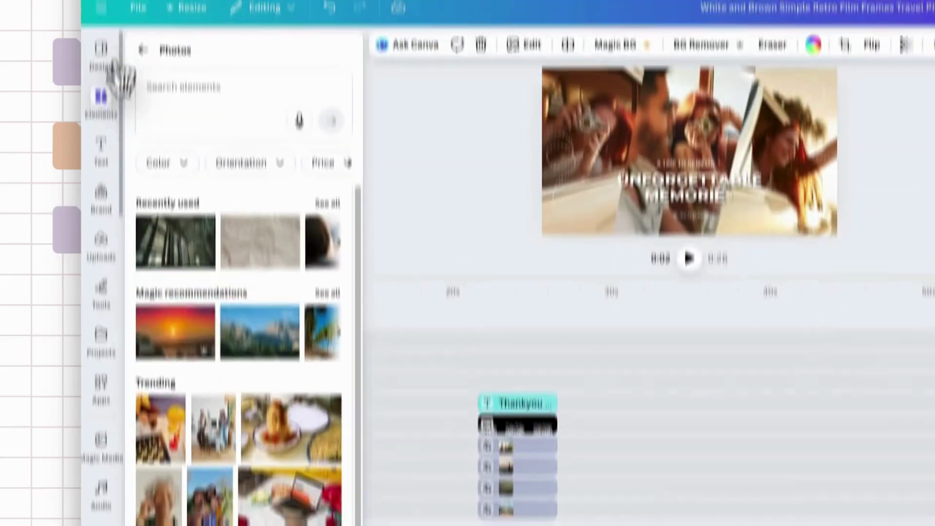
Add the fox graphic from the Elements logo graphics to the design.
{"action": "left_click", "coordinate": [115, 111]}
{"action": "left_click", "coordinate": [115, 113]}
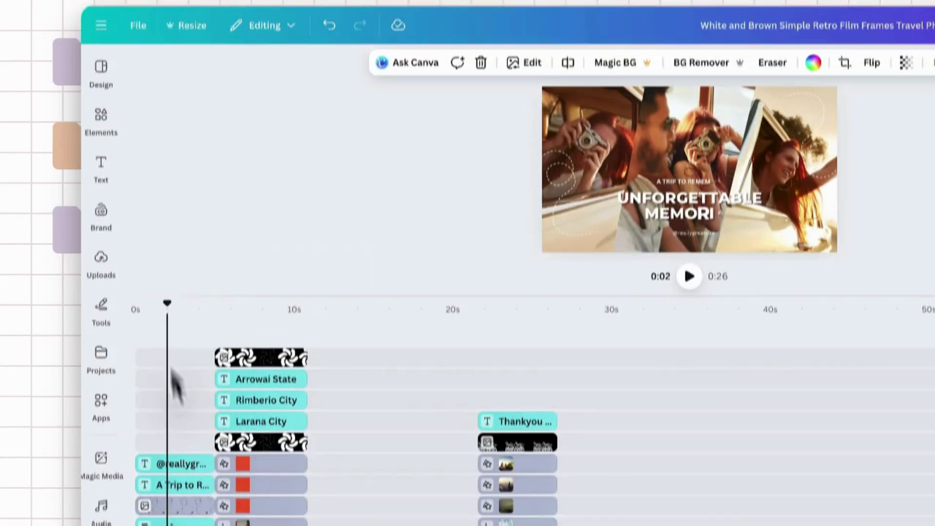
{"action": "left_click", "coordinate": [108, 124]}
{"action": "left_click", "coordinate": [237, 336]}
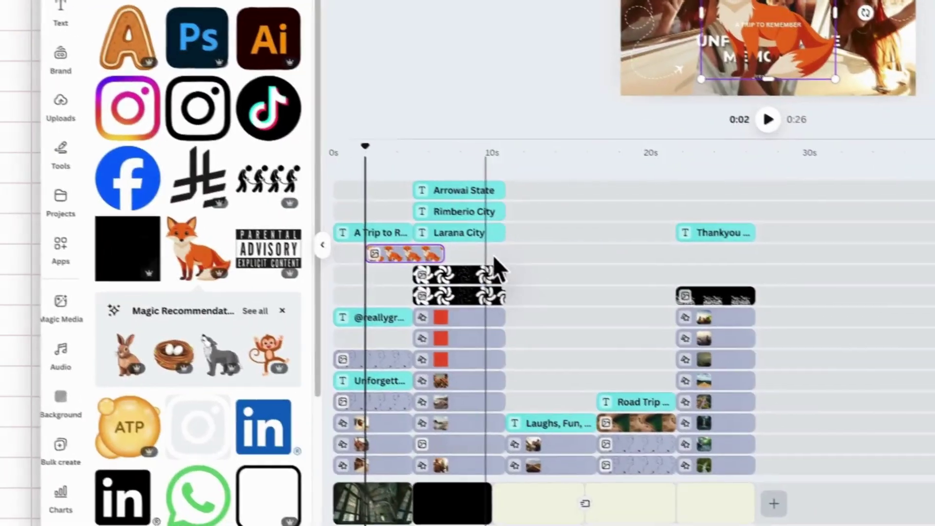
Move the fox clip to start at 0 seconds and lengthen its duration.
{"action": "left_click", "coordinate": [526, 328]}
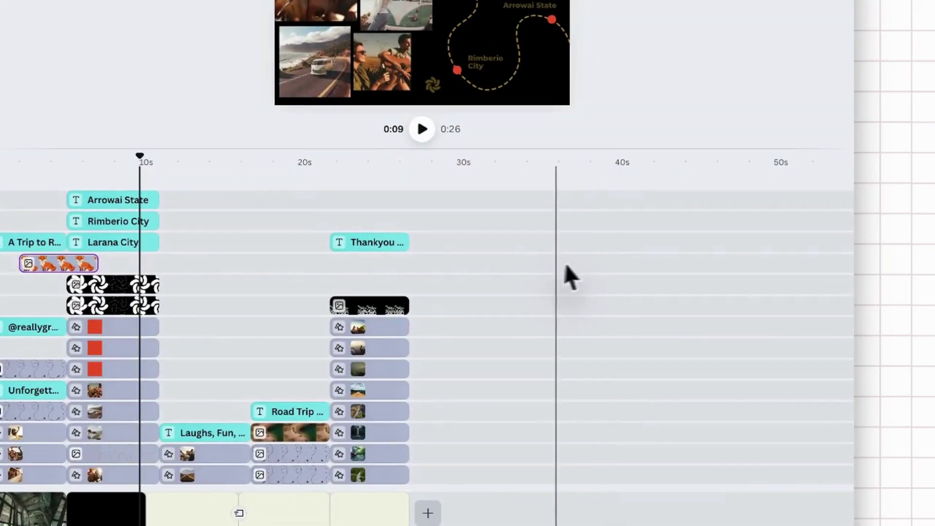
{"action": "left_click", "coordinate": [656, 288]}
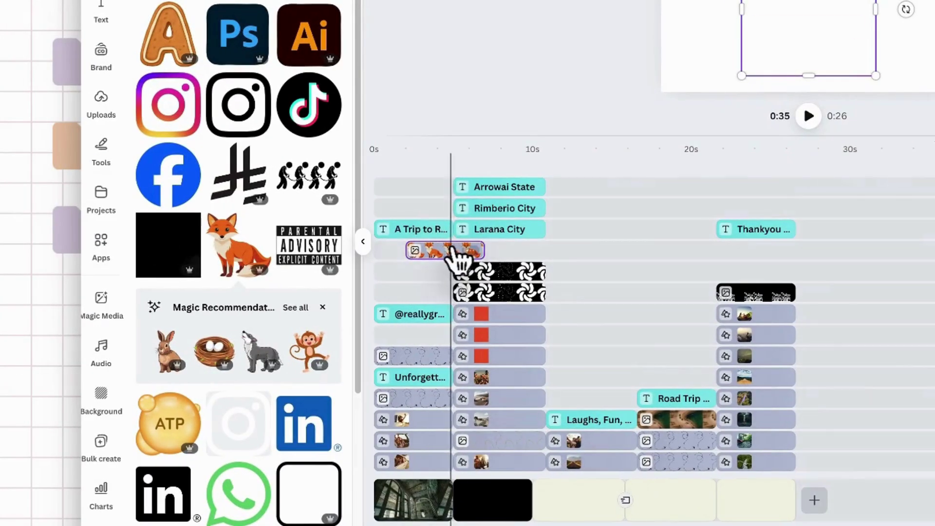
{"action": "left_click_drag", "start_coordinate": [432, 250], "coordinate": [406, 250]}
{"action": "left_click", "coordinate": [421, 249]}
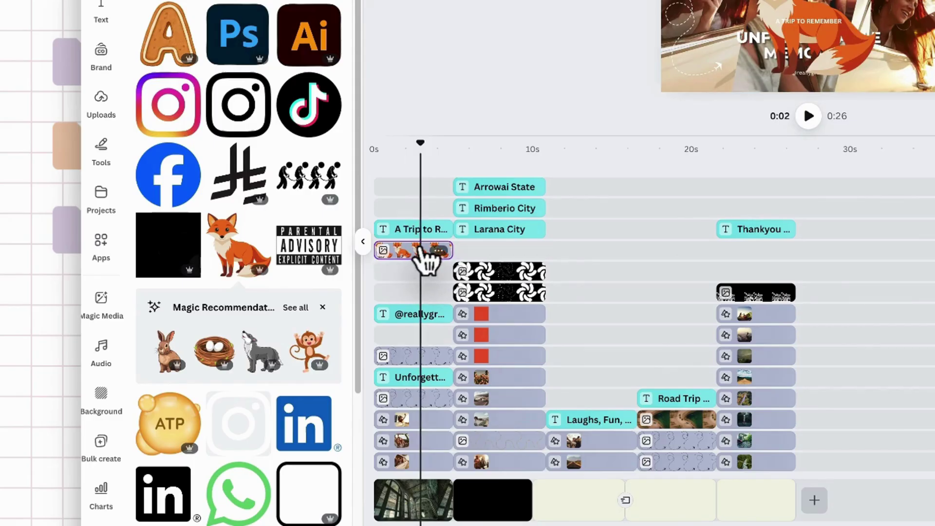
{"action": "mouse_move", "coordinate": [412, 247]}
{"action": "left_mouse_down"}
{"action": "mouse_move", "coordinate": [417, 258]}
{"action": "mouse_move", "coordinate": [455, 258]}
{"action": "mouse_move", "coordinate": [406, 251]}
{"action": "left_mouse_up"}
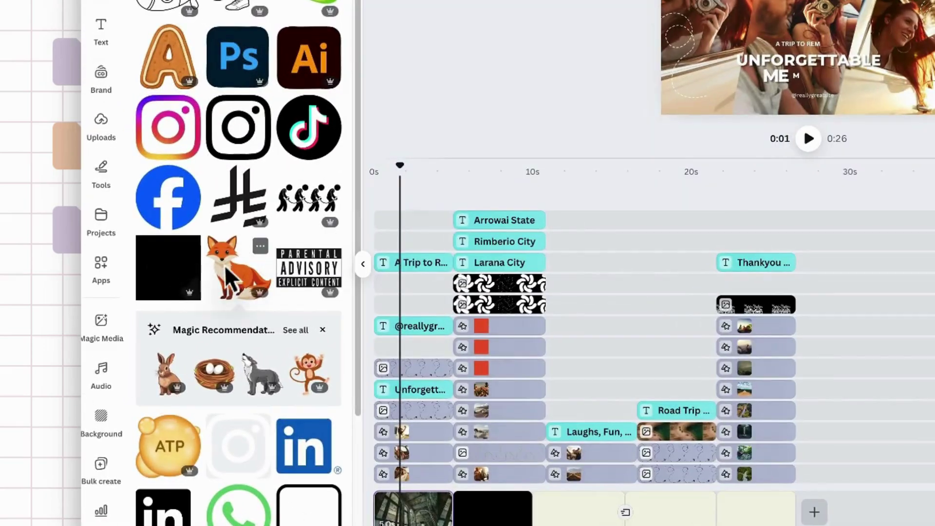
Add the fox sticker to the video and shift its clip earlier.
{"action": "left_click", "coordinate": [179, 288]}
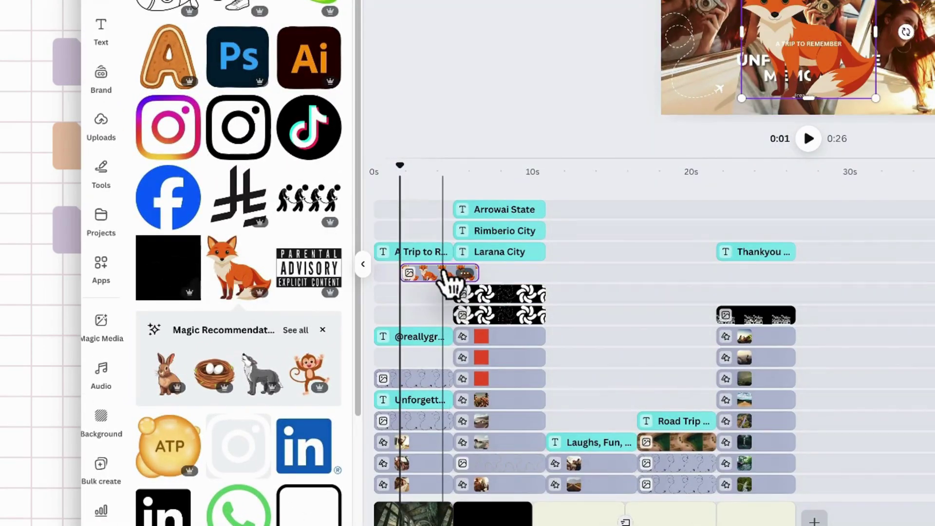
{"action": "left_click_drag", "start_coordinate": [444, 273], "coordinate": [419, 273]}
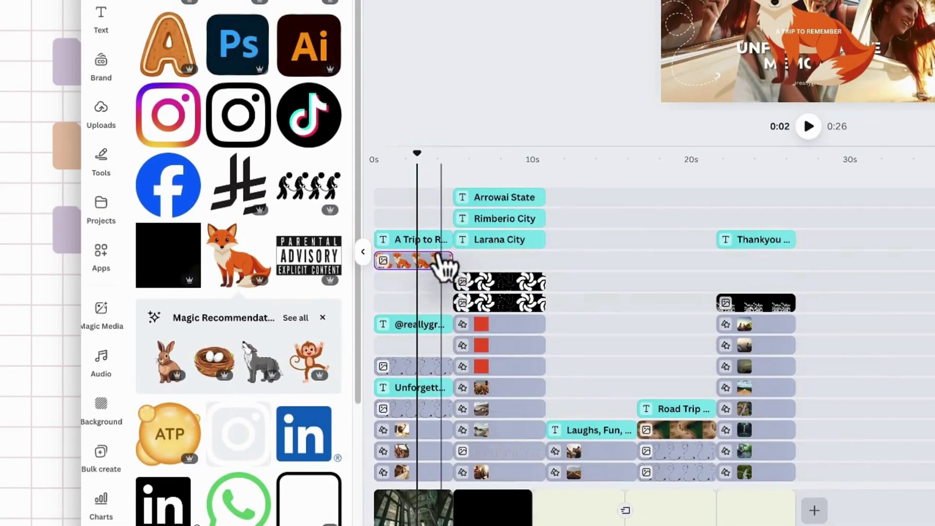
{"action": "left_click", "coordinate": [423, 259]}
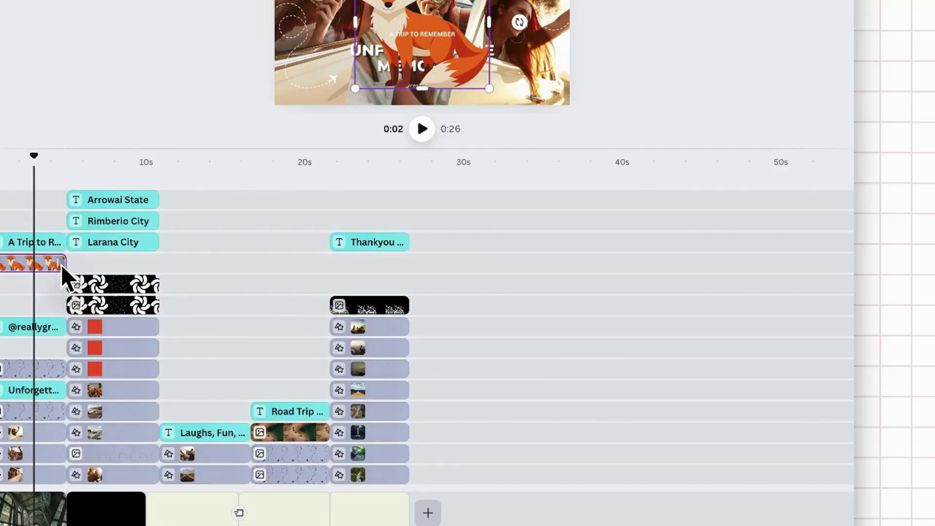
Stretch the fox clip, shorten it back to about 5 seconds, and return it to the start.
{"action": "left_click_drag", "start_coordinate": [63, 264], "coordinate": [398, 292]}
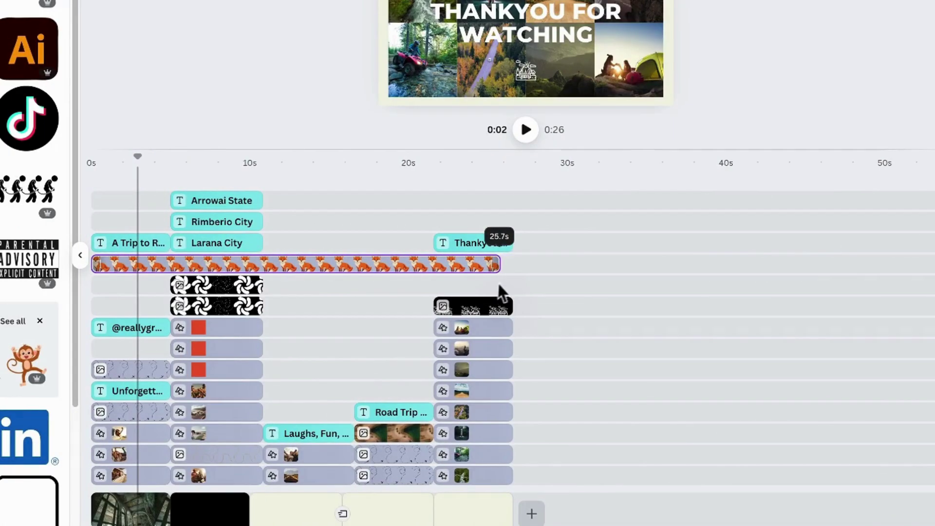
{"action": "left_click_drag", "start_coordinate": [499, 287], "coordinate": [521, 281]}
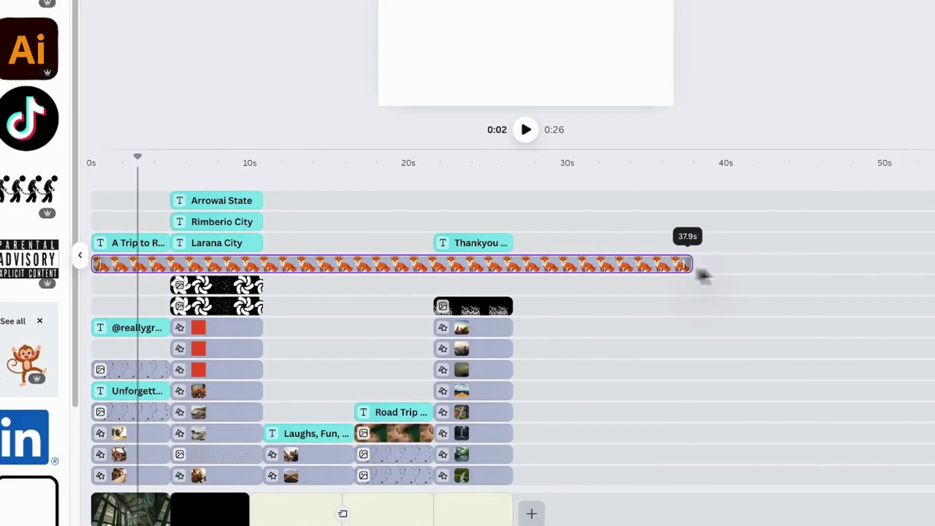
{"action": "left_click_drag", "start_coordinate": [698, 271], "coordinate": [774, 266]}
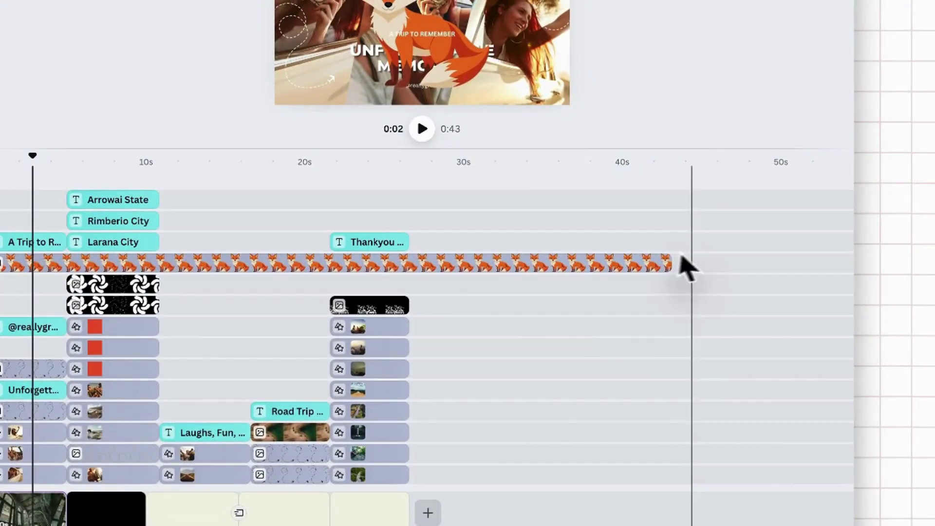
{"action": "left_click_drag", "start_coordinate": [670, 266], "coordinate": [66, 265]}
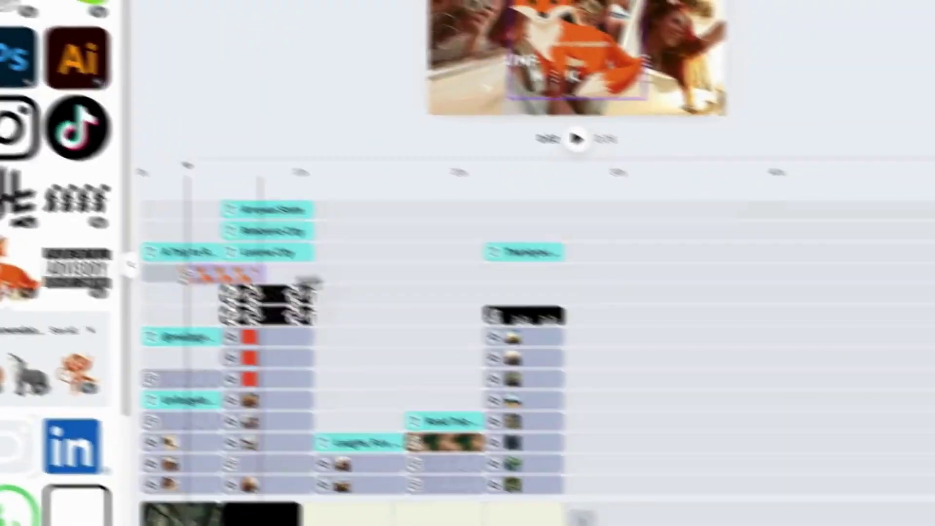
{"action": "left_click_drag", "start_coordinate": [327, 283], "coordinate": [541, 283]}
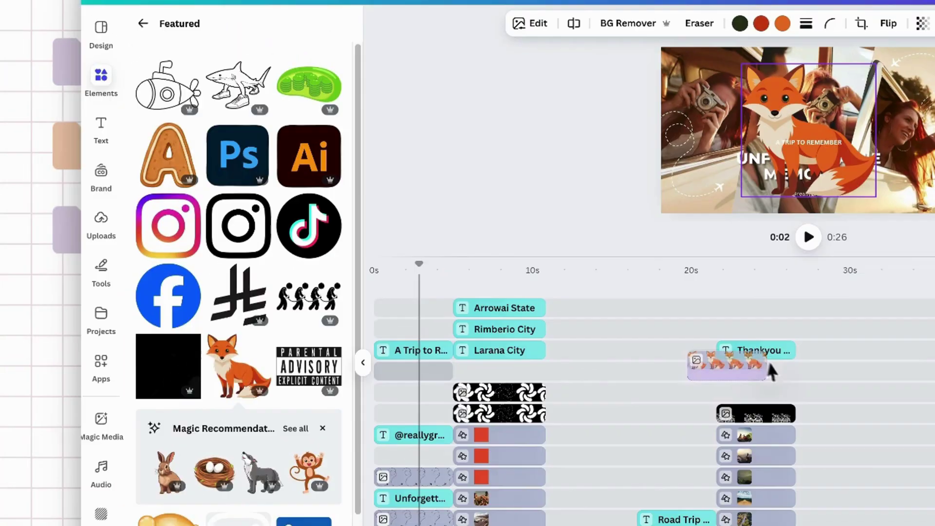
{"action": "left_click_drag", "start_coordinate": [772, 372], "coordinate": [313, 261]}
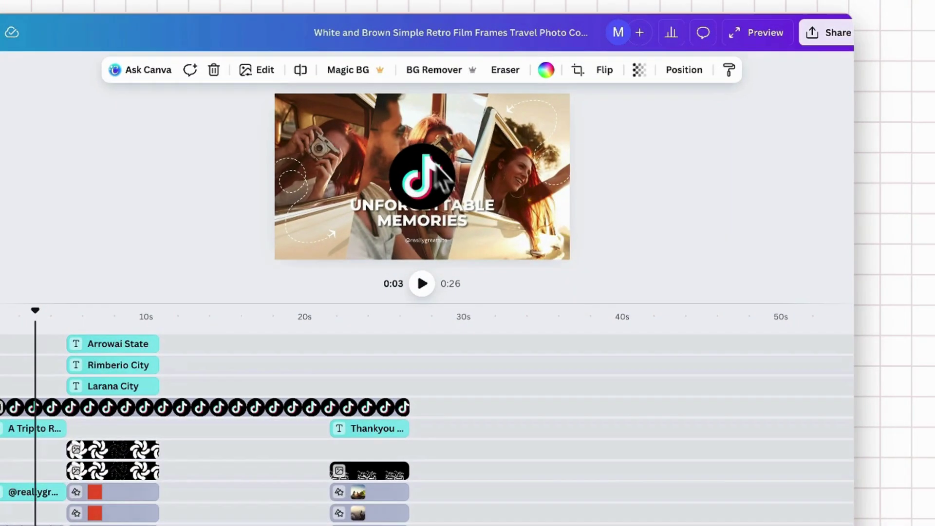
Move the TikTok logo to the lower-right corner and shrink it to a small badge.
{"action": "left_click", "coordinate": [428, 181]}
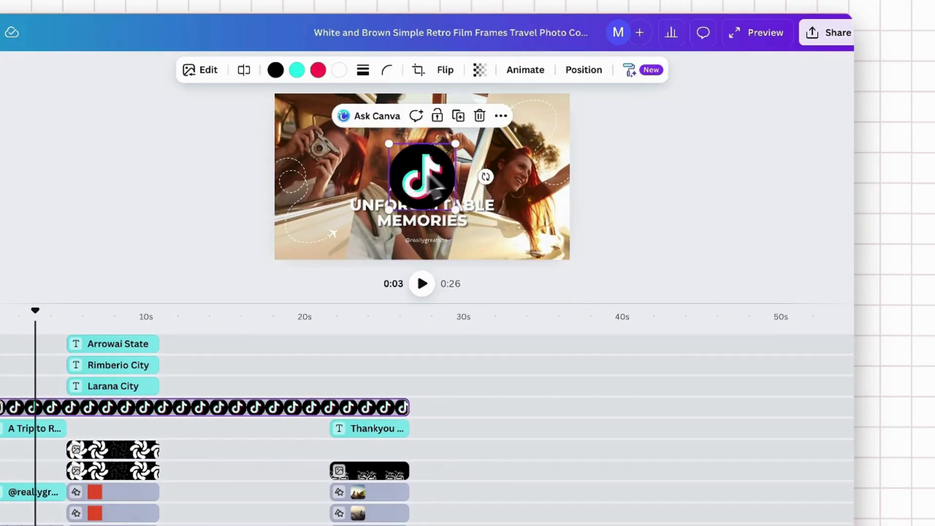
{"action": "left_click_drag", "start_coordinate": [428, 180], "coordinate": [531, 214]}
{"action": "left_click_drag", "start_coordinate": [495, 178], "coordinate": [542, 228]}
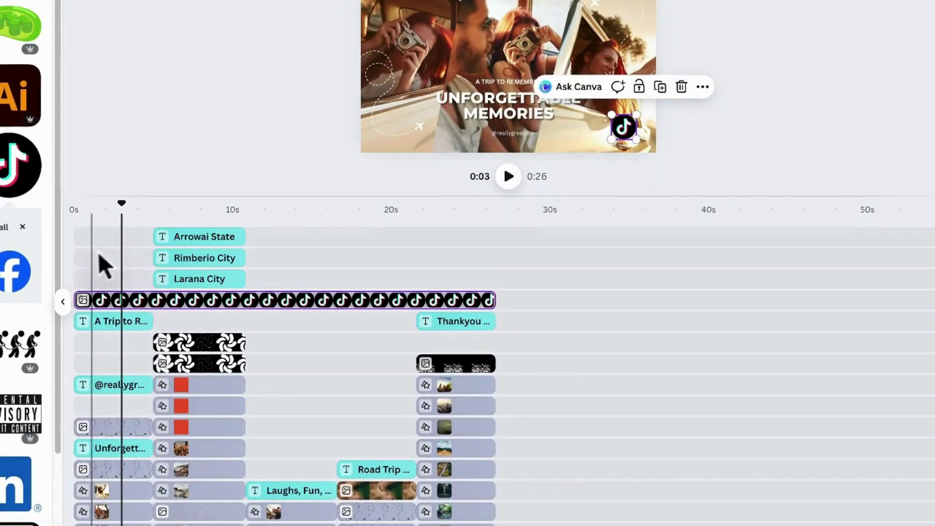
Scrub through the Rimberio City and Thankyou scenes to confirm the logo shows throughout.
{"action": "left_click", "coordinate": [93, 255]}
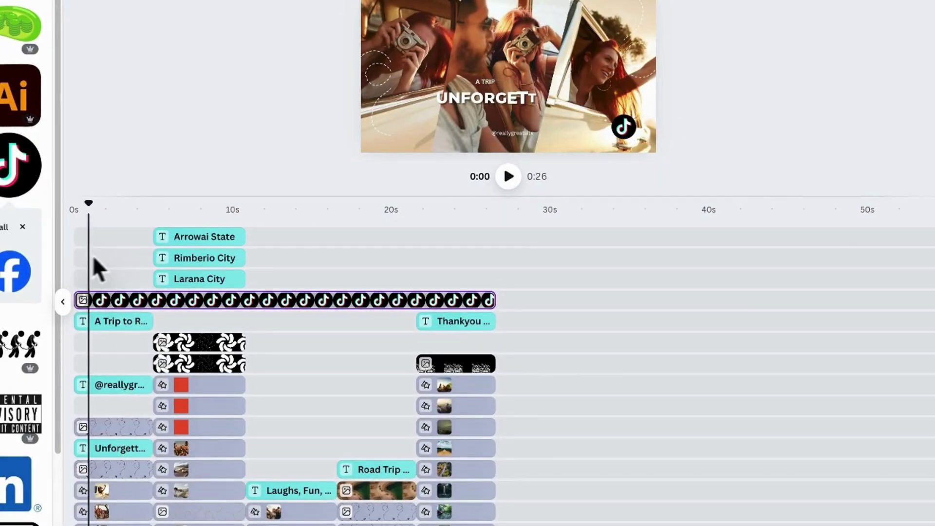
{"action": "left_click", "coordinate": [129, 255]}
{"action": "left_click", "coordinate": [180, 258]}
{"action": "left_click_drag", "start_coordinate": [246, 273], "coordinate": [487, 268]}
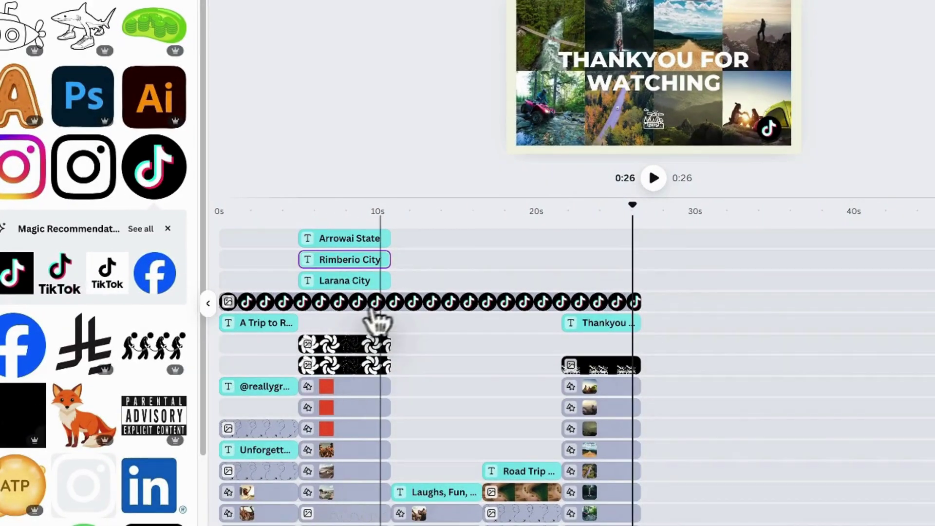
{"action": "left_click", "coordinate": [383, 275]}
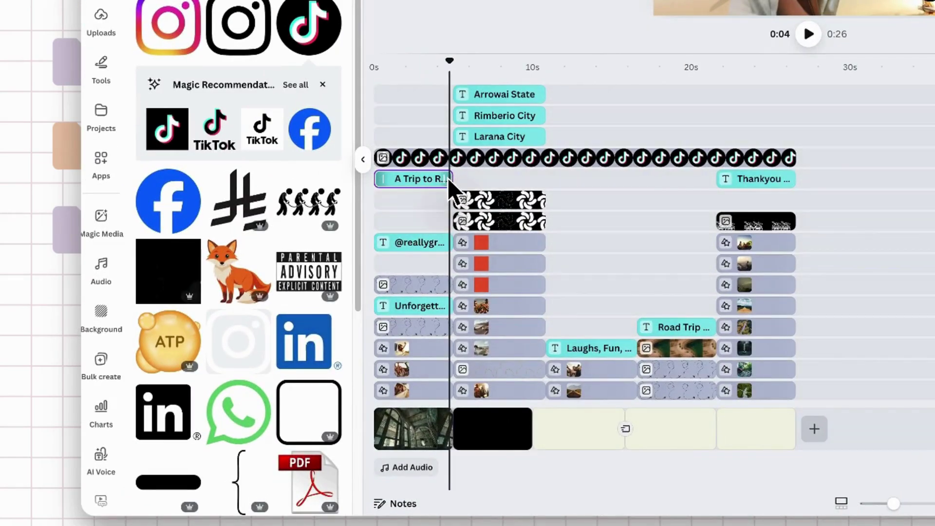
Drag the 'A Trip to Remember' clip's right edge out to about 6.4 seconds.
{"action": "left_click_drag", "start_coordinate": [449, 178], "coordinate": [452, 179]}
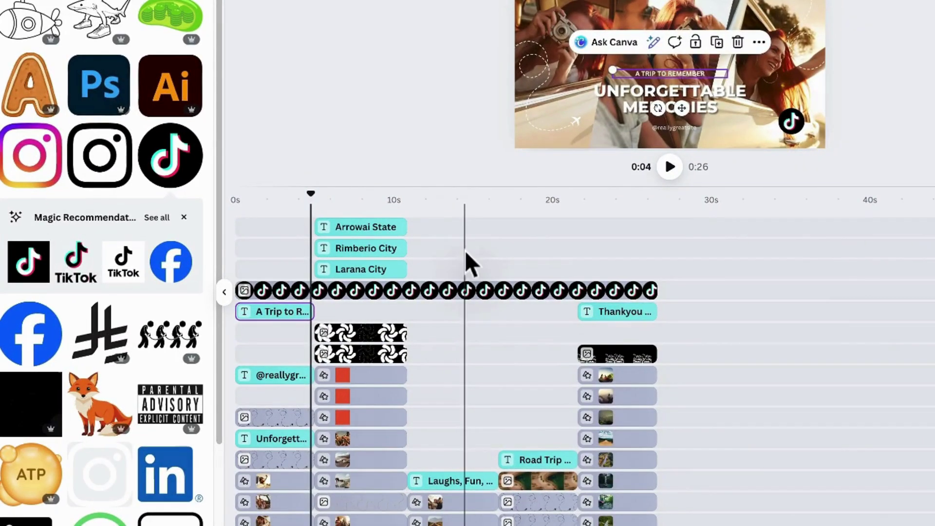
{"action": "left_click", "coordinate": [429, 248]}
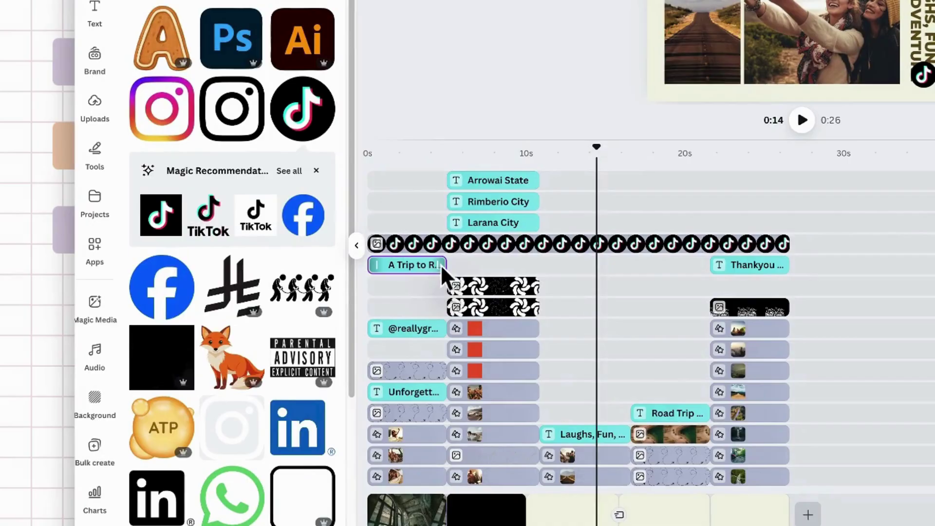
{"action": "left_click_drag", "start_coordinate": [440, 264], "coordinate": [460, 264]}
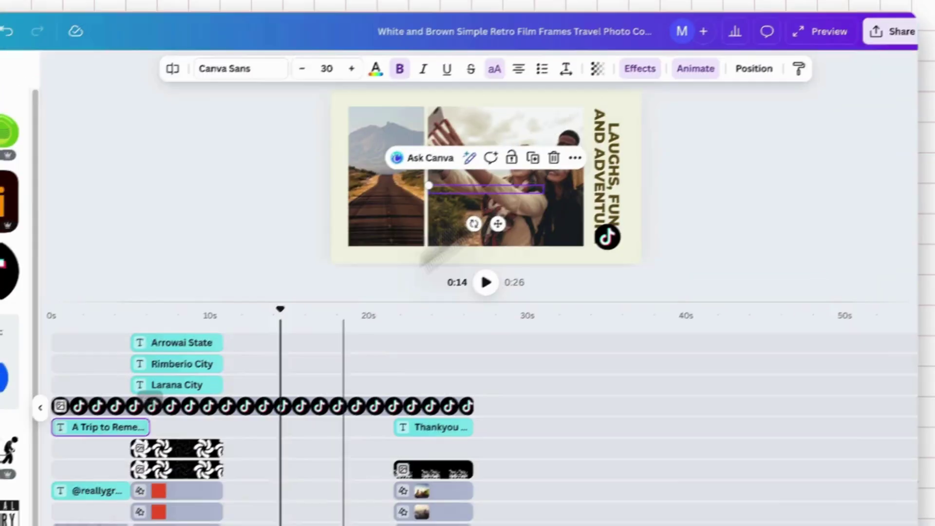
{"action": "left_click", "coordinate": [489, 171]}
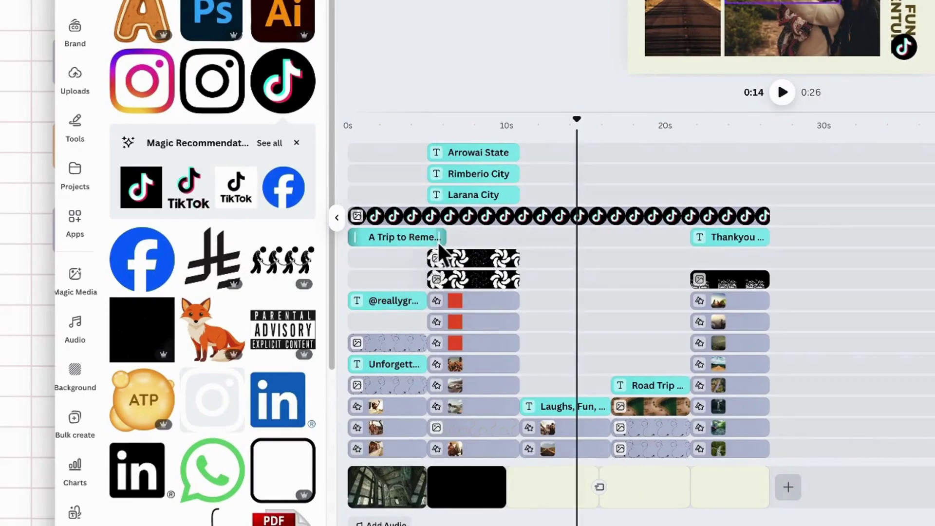
{"action": "left_click", "coordinate": [139, 431]}
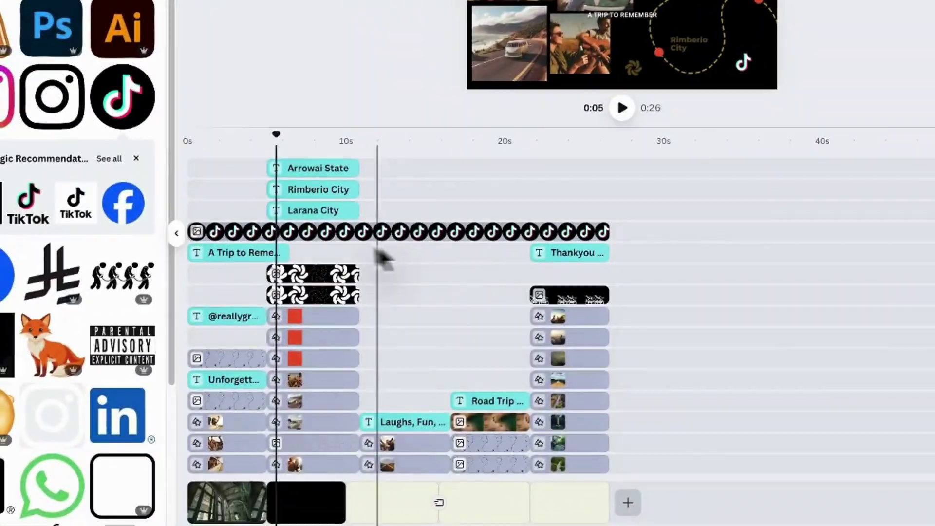
{"action": "left_click", "coordinate": [424, 267]}
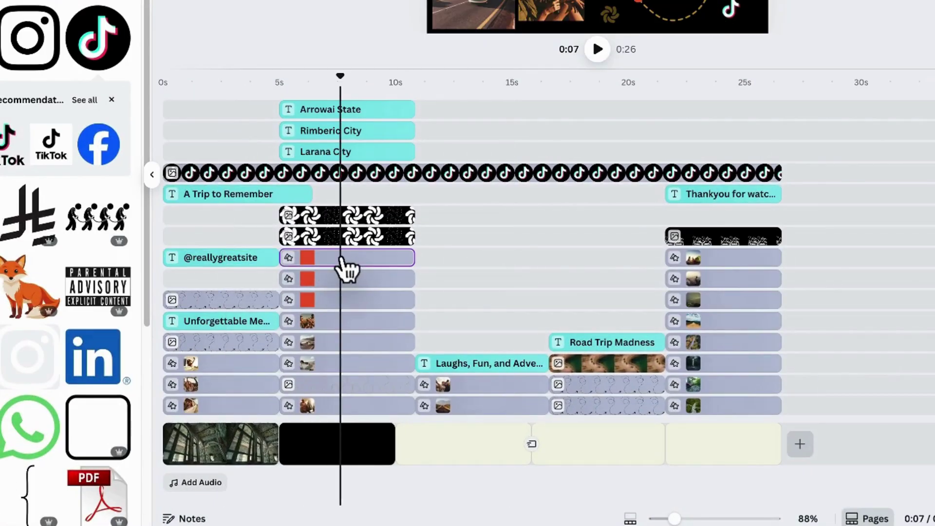
{"action": "left_click", "coordinate": [349, 257]}
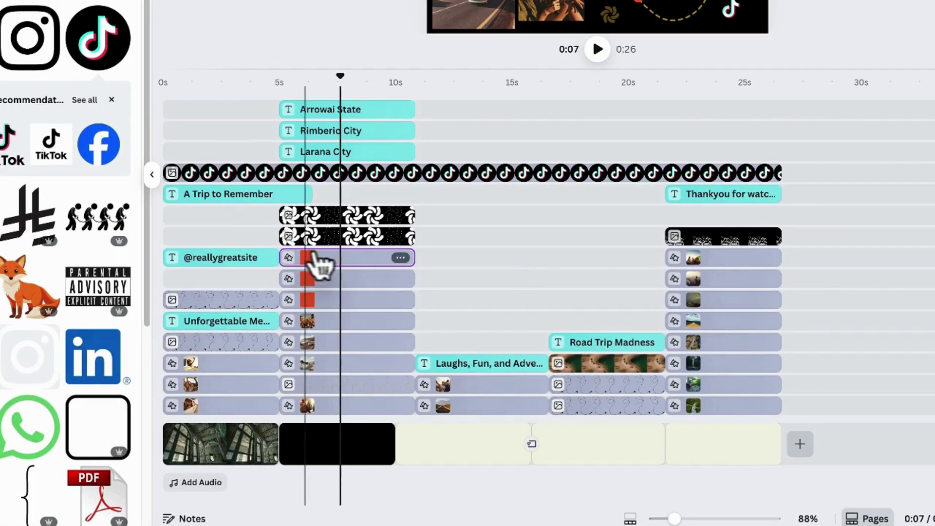
{"action": "left_click", "coordinate": [289, 259]}
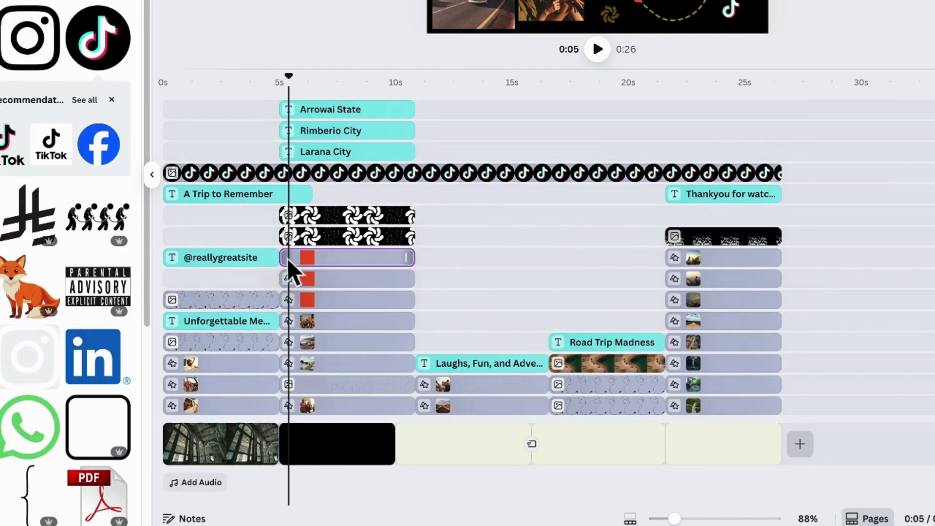
{"action": "left_click", "coordinate": [348, 260]}
{"action": "left_click_drag", "start_coordinate": [414, 258], "coordinate": [619, 266]}
{"action": "left_click", "coordinate": [447, 258]}
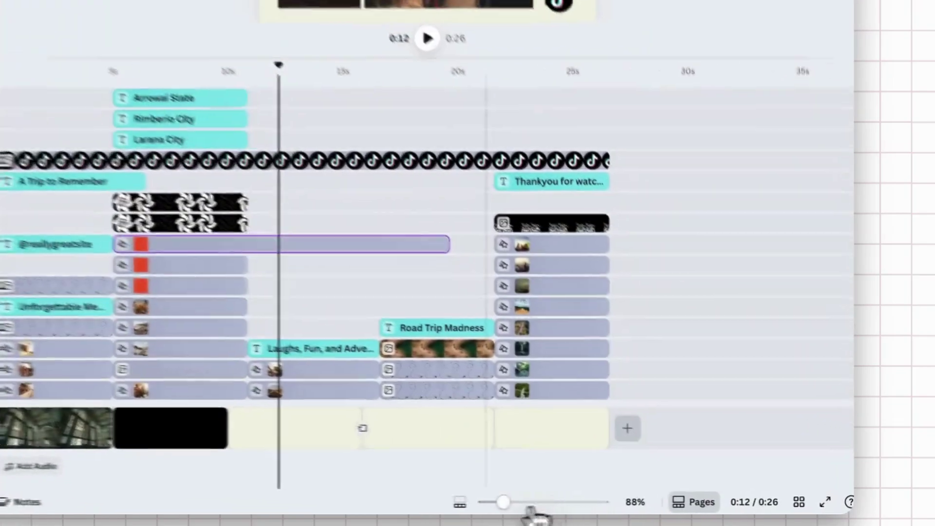
Zoom the timeline to 78% and trim the red clip to end with its neighbours.
{"action": "left_click_drag", "start_coordinate": [617, 506], "coordinate": [622, 506]}
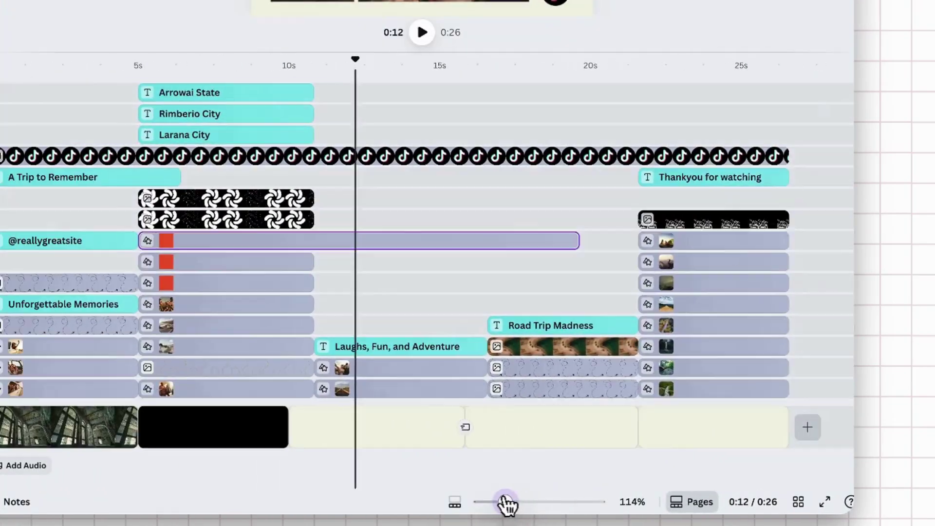
{"action": "left_click_drag", "start_coordinate": [506, 504], "coordinate": [496, 503]}
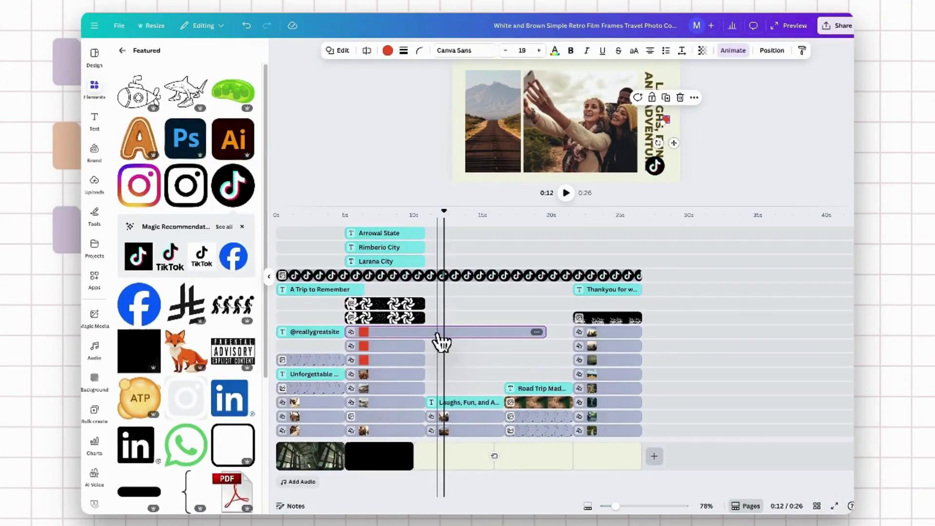
{"action": "left_click_drag", "start_coordinate": [544, 333], "coordinate": [429, 333]}
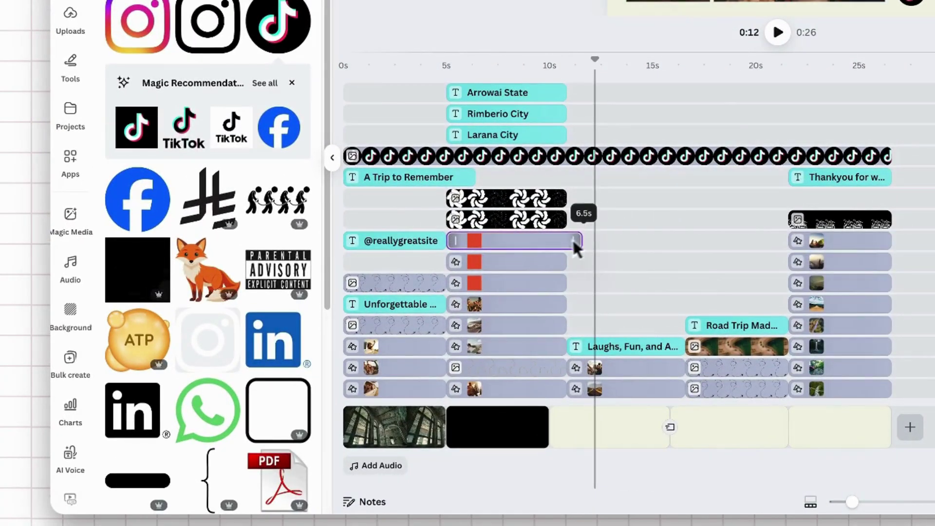
{"action": "left_click_drag", "start_coordinate": [574, 243], "coordinate": [565, 244]}
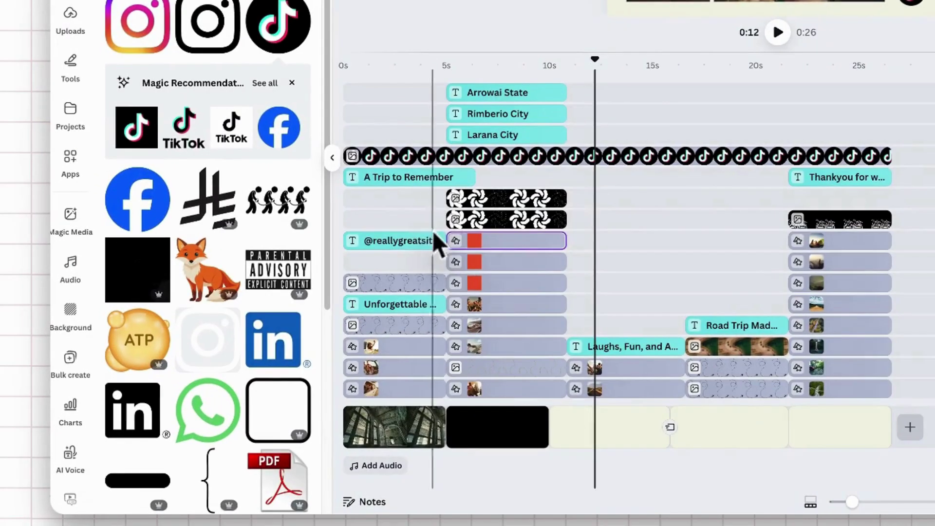
{"action": "left_click", "coordinate": [456, 265]}
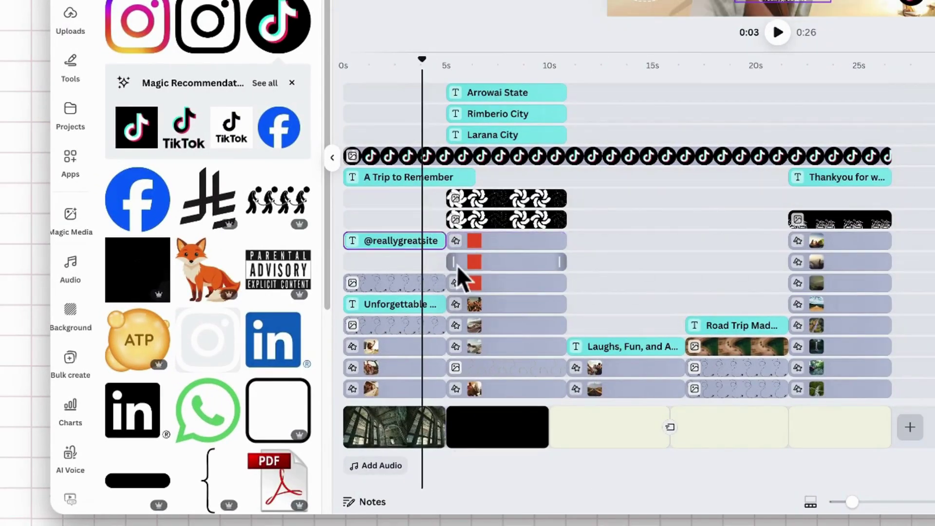
{"action": "left_click", "coordinate": [497, 266]}
{"action": "left_click", "coordinate": [479, 370]}
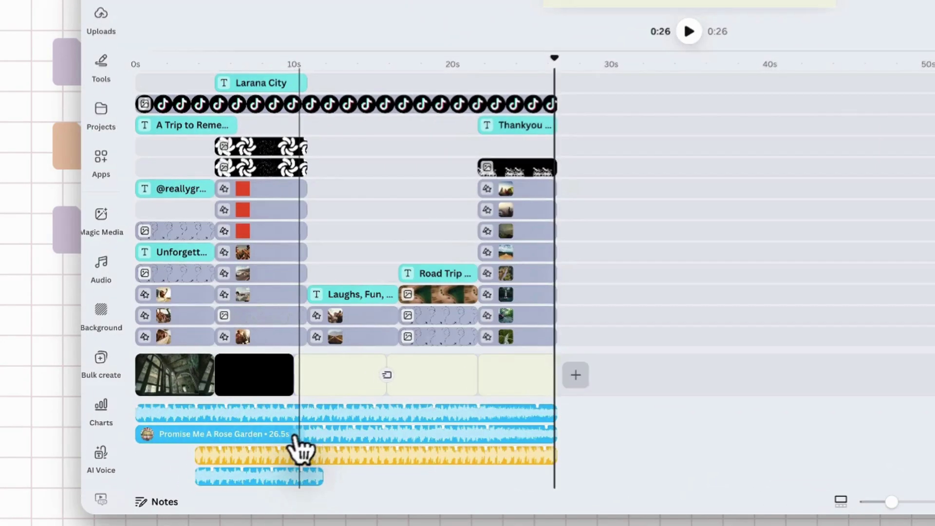
Make the Oral audio start earlier and duplicate the short Rose Garden audio clip.
{"action": "left_click", "coordinate": [298, 437]}
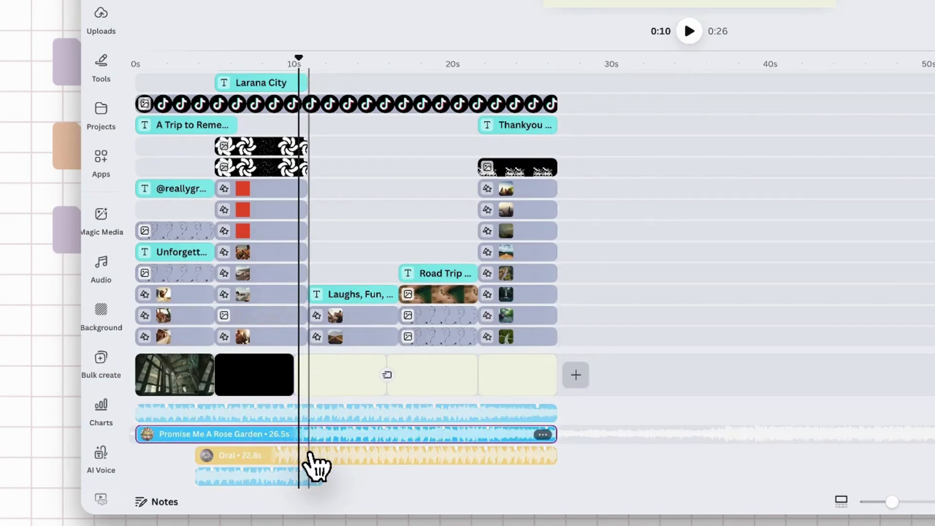
{"action": "left_click_drag", "start_coordinate": [311, 466], "coordinate": [236, 479]}
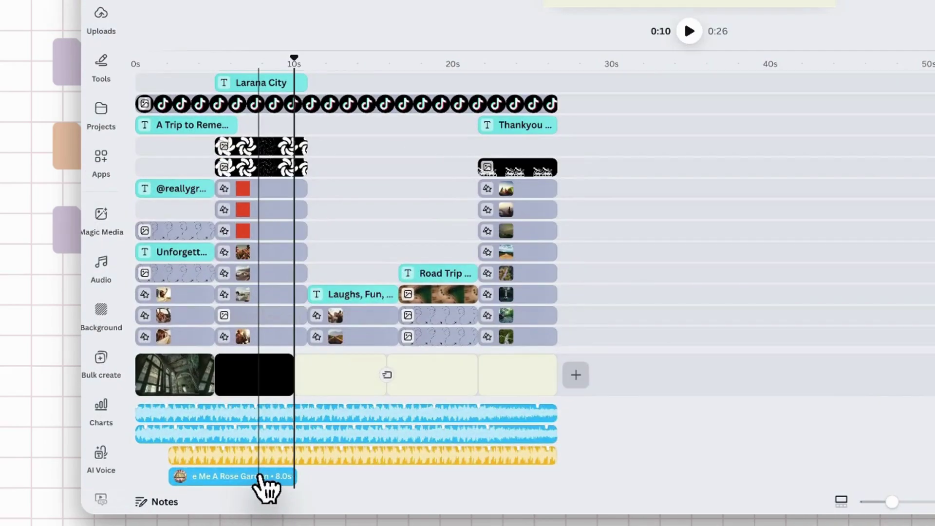
{"action": "right_click", "coordinate": [262, 477]}
{"action": "left_click", "coordinate": [339, 292]}
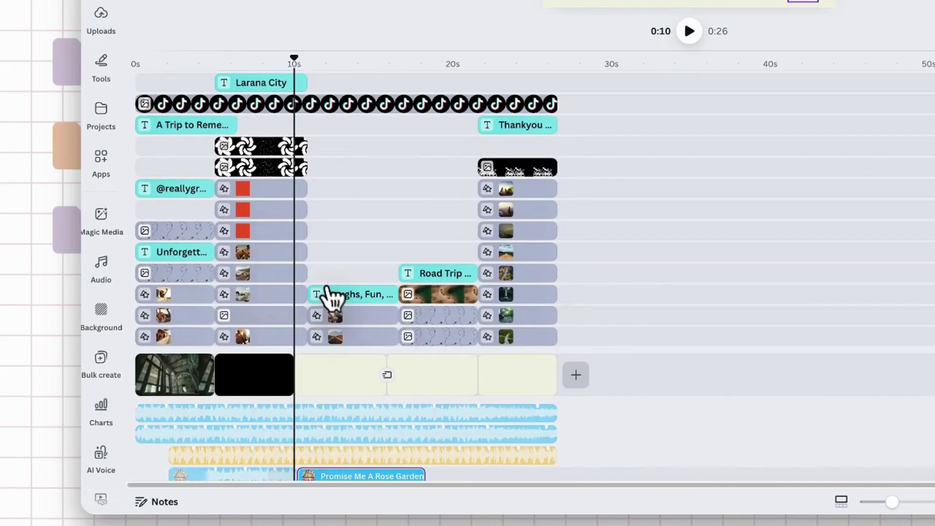
Place the 8.0s Rose Garden copy on its own track near the 6-second mark.
{"action": "left_click", "coordinate": [236, 475]}
{"action": "left_click", "coordinate": [327, 475]}
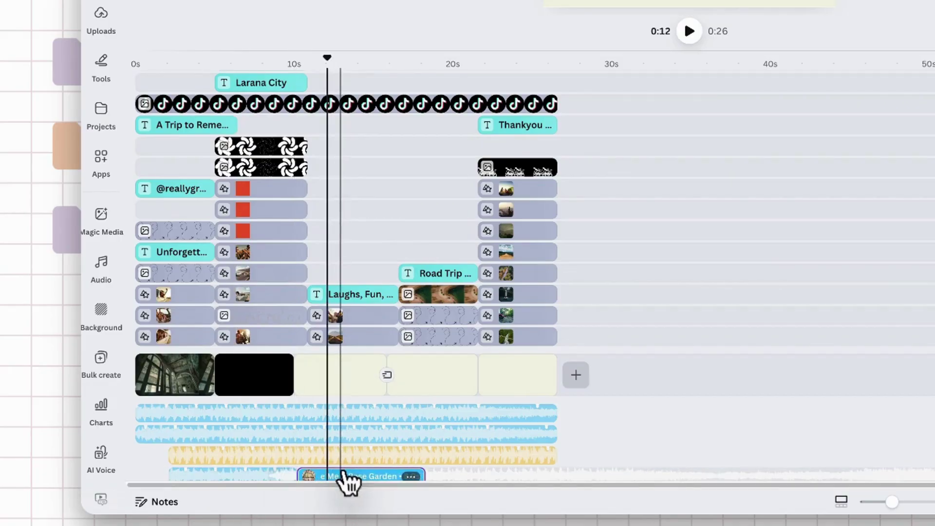
{"action": "left_click_drag", "start_coordinate": [346, 482], "coordinate": [452, 445]}
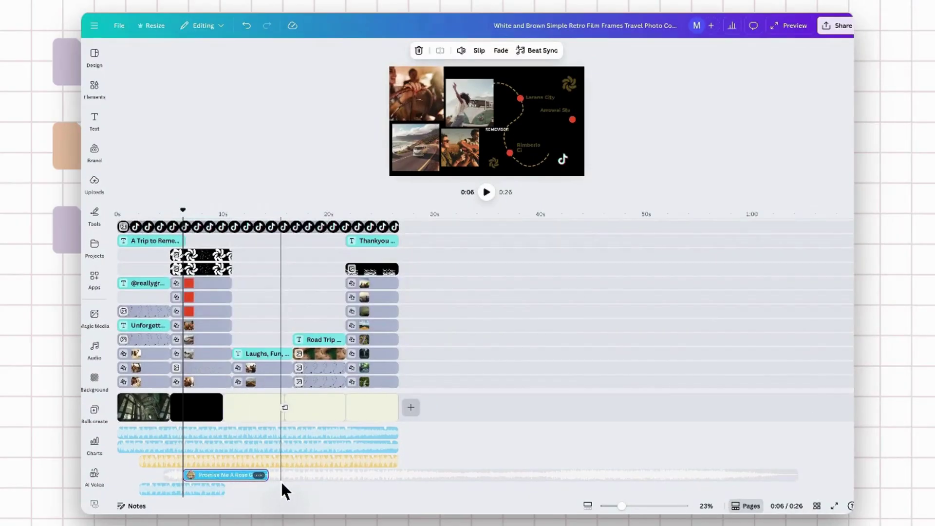
Review the black second page and its overlay clips in the timeline, then deselect the preview photo.
{"action": "scroll", "coordinate": [415, 300], "scroll_direction": "up", "scroll_amount": 2}
{"action": "scroll", "coordinate": [417, 293], "scroll_direction": "down", "scroll_amount": 2}
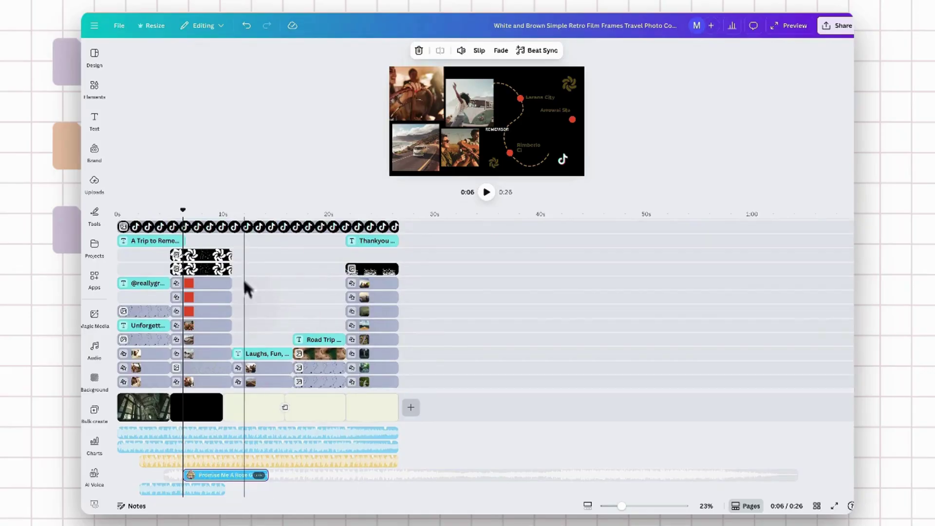
{"action": "scroll", "coordinate": [273, 317], "scroll_direction": "up", "scroll_amount": 2}
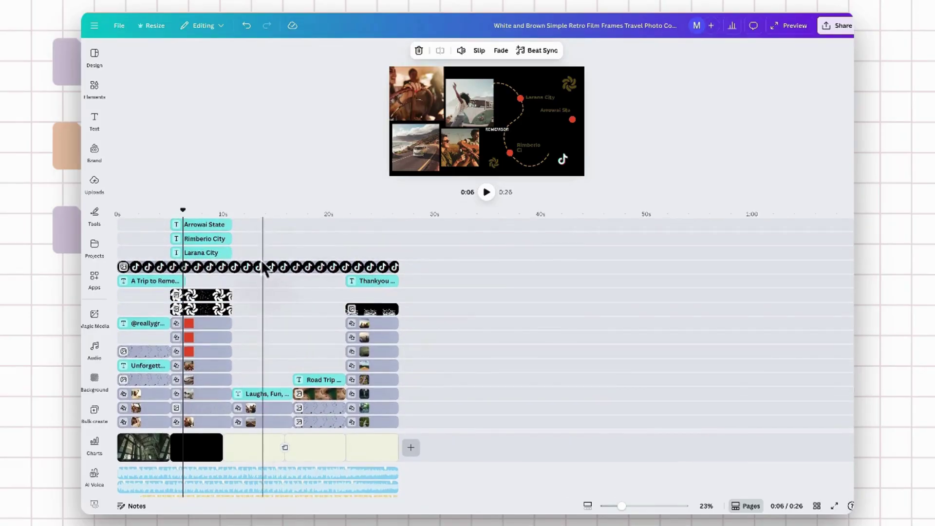
{"action": "scroll", "coordinate": [270, 297], "scroll_direction": "down", "scroll_amount": 2}
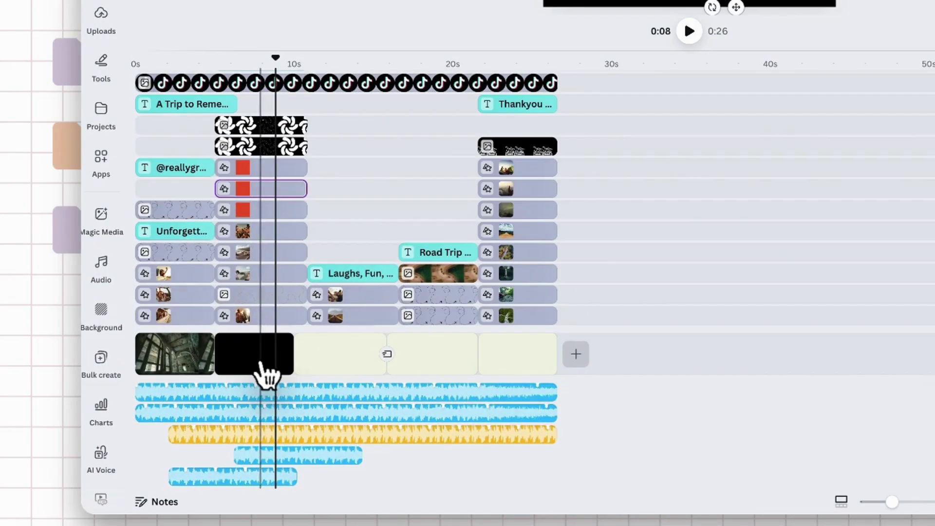
{"action": "left_click", "coordinate": [196, 411]}
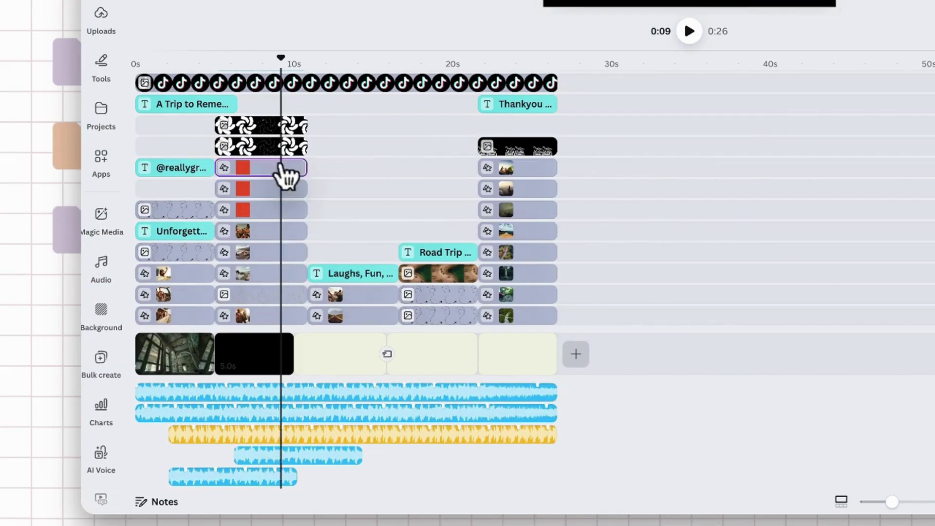
{"action": "left_click", "coordinate": [271, 127]}
{"action": "left_click", "coordinate": [246, 228]}
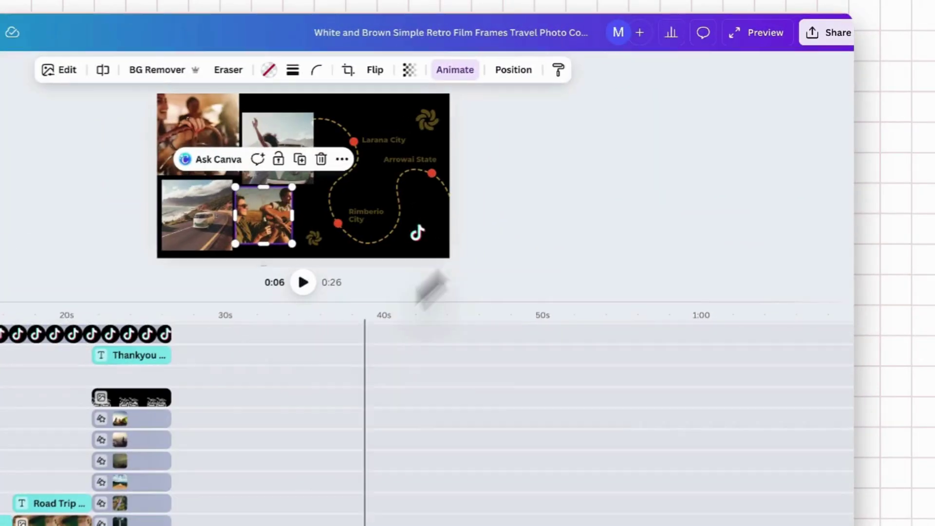
{"action": "left_click", "coordinate": [585, 173]}
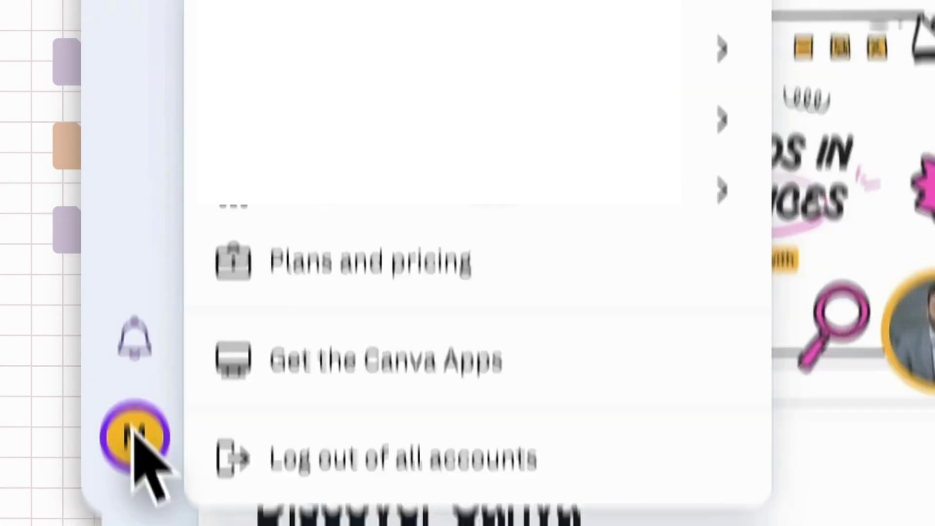
In account settings, highlight the Video editing section's multi-track video editor (beta) setting.
{"action": "left_click", "coordinate": [411, 265]}
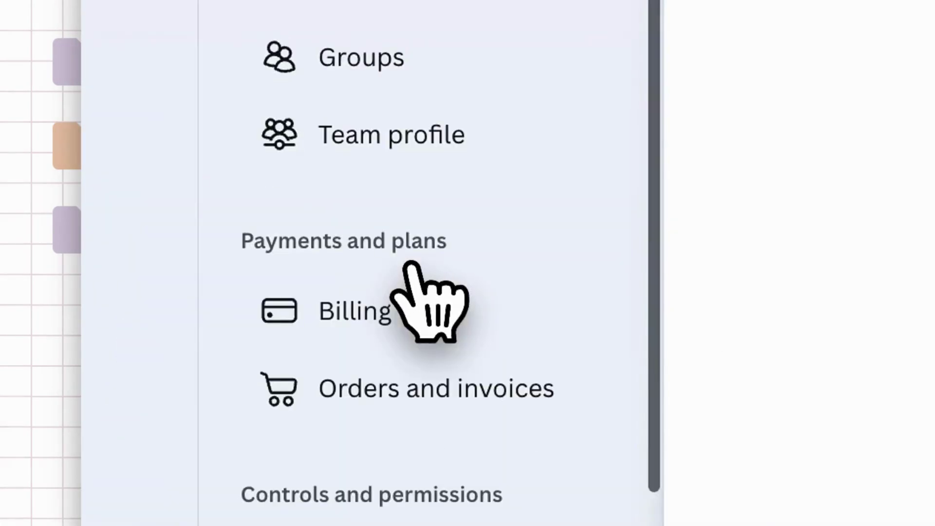
{"action": "scroll", "coordinate": [751, 334], "scroll_direction": "down", "scroll_amount": 1}
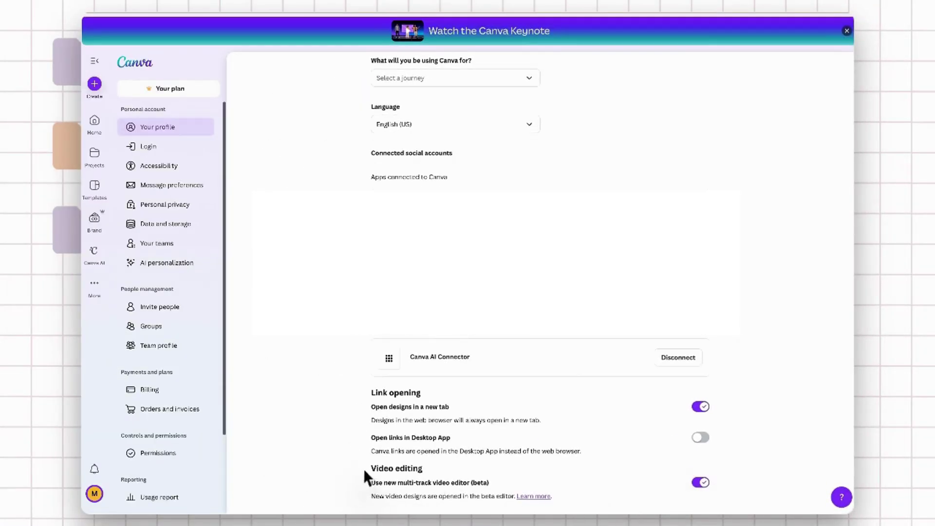
{"action": "left_click_drag", "start_coordinate": [364, 469], "coordinate": [424, 470]}
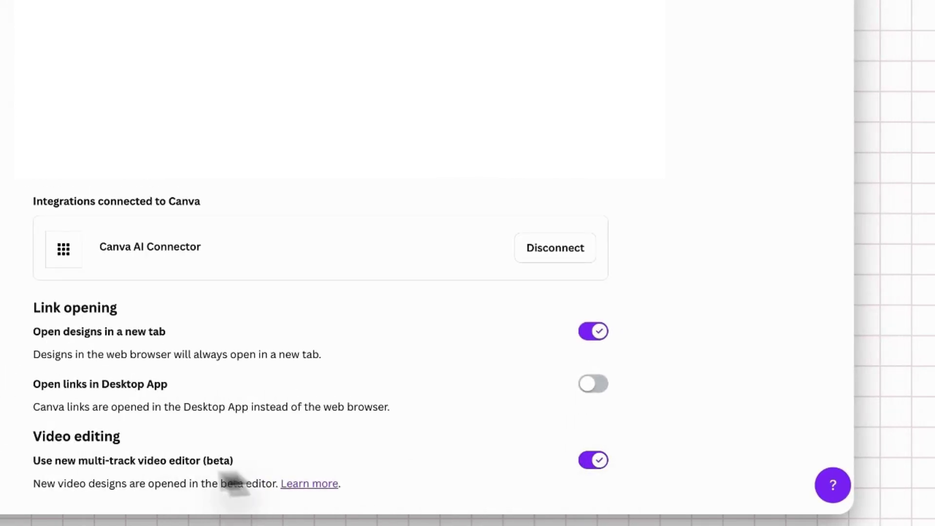
{"action": "left_click_drag", "start_coordinate": [48, 472], "coordinate": [168, 462]}
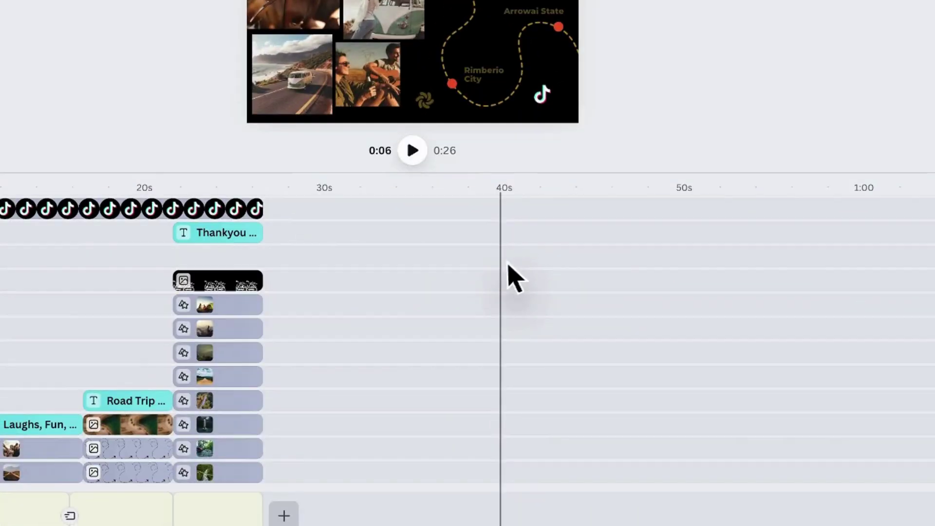
Move the playhead to 0:39 on the timeline ruler, beyond the 0:26 end.
{"action": "left_click", "coordinate": [502, 271]}
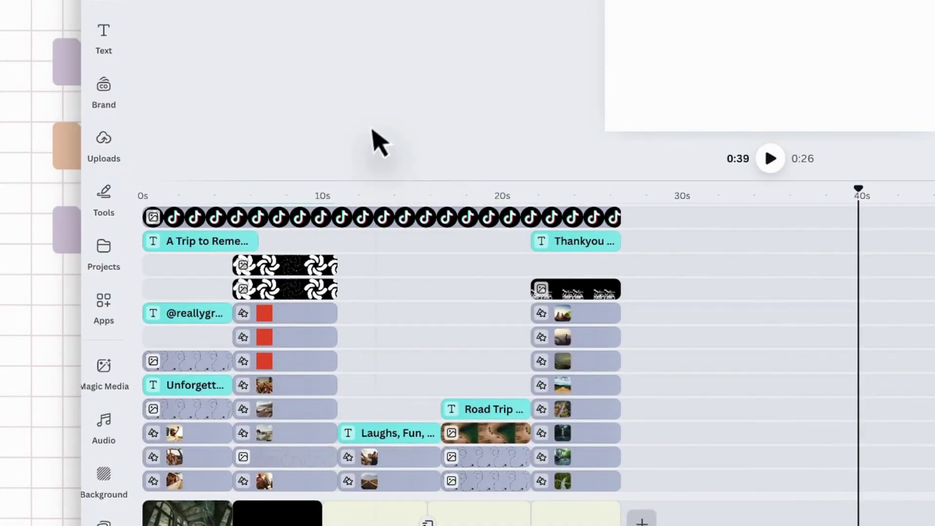